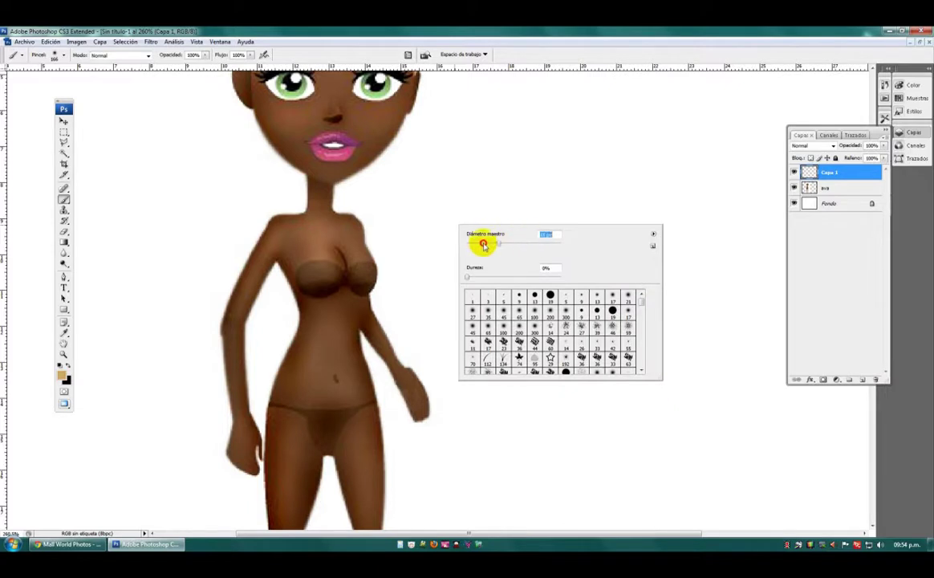
Step: Paint a tan bikini top and bottom over the figure on Capa 1 with a small soft brush
left_click(307, 268)
mouse_move(307, 268)
left_mouse_down()
mouse_move(333, 273)
mouse_move(326, 283)
mouse_move(308, 284)
mouse_move(327, 271)
mouse_move(336, 280)
mouse_move(307, 283)
mouse_move(364, 281)
left_mouse_up()
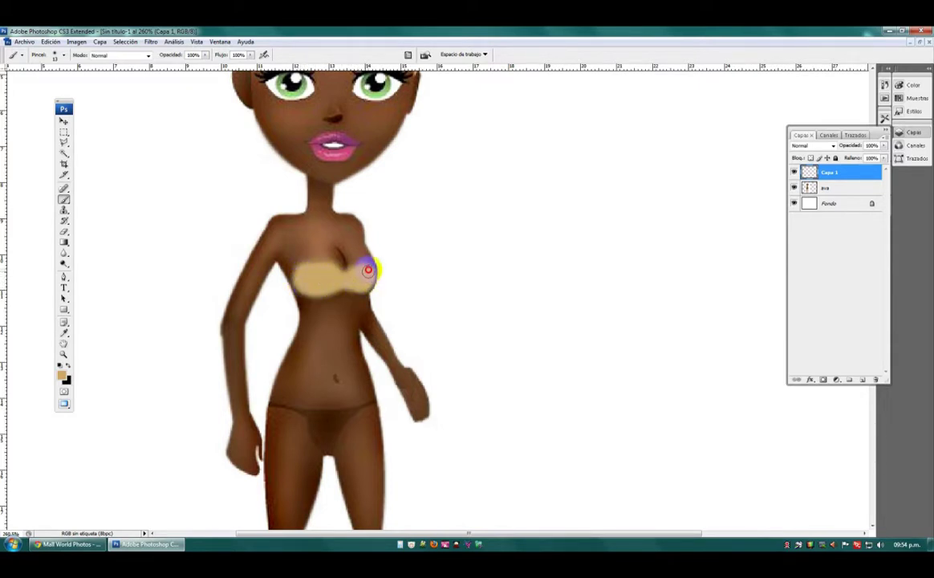
right_click(324, 428)
mouse_move(342, 397)
left_mouse_down()
mouse_move(289, 408)
mouse_move(328, 450)
mouse_move(341, 421)
mouse_move(370, 401)
mouse_move(273, 403)
mouse_move(319, 417)
left_mouse_up()
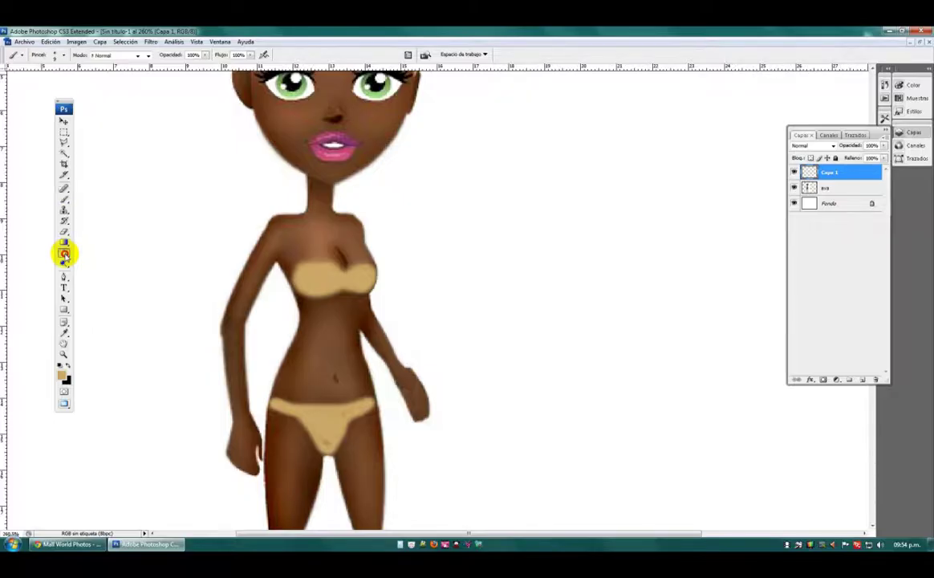
Step: Smudge the bikini edges with a soft 19 px brush at 79% strength, stretching the top down toward the navel
left_click_drag(64, 254, 102, 266)
right_click(358, 292)
mouse_move(406, 315)
left_mouse_down()
mouse_move(339, 305)
mouse_move(372, 311)
left_mouse_up()
left_click(330, 267)
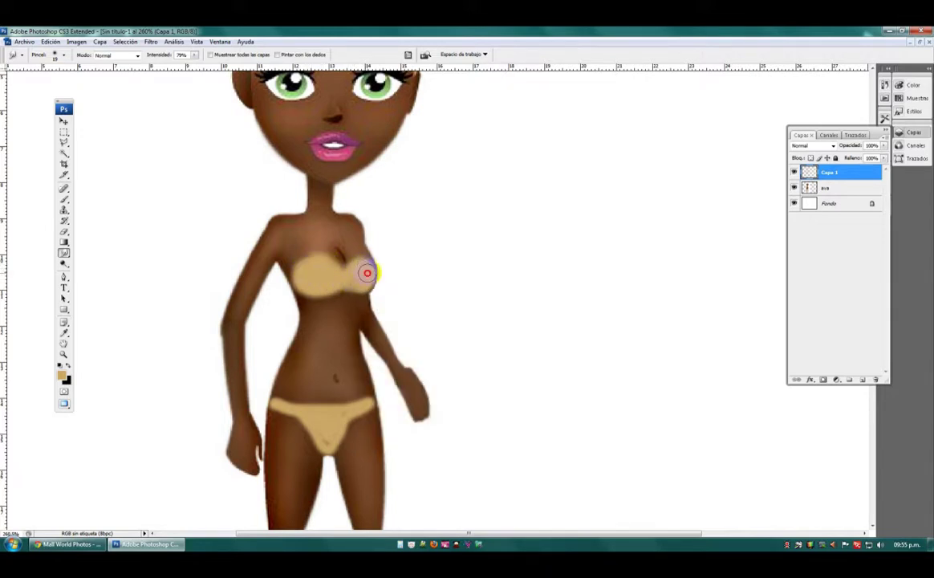
left_click_drag(367, 284, 304, 283)
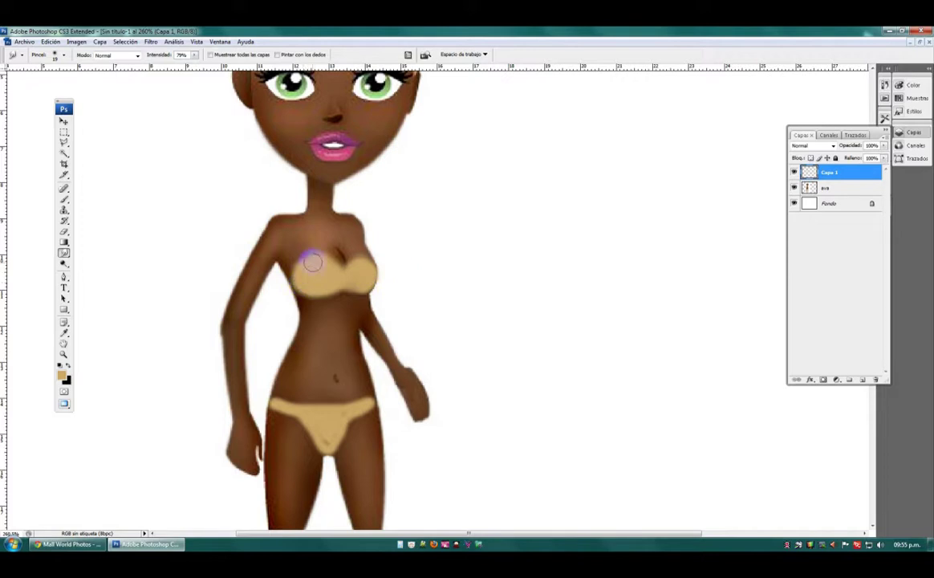
mouse_move(295, 398)
left_mouse_down()
mouse_move(369, 395)
mouse_move(325, 429)
mouse_move(329, 460)
mouse_move(285, 434)
mouse_move(307, 437)
mouse_move(313, 444)
mouse_move(300, 441)
mouse_move(310, 452)
mouse_move(318, 421)
mouse_move(321, 441)
mouse_move(339, 418)
mouse_move(356, 413)
mouse_move(351, 423)
mouse_move(343, 423)
mouse_move(371, 405)
mouse_move(358, 437)
mouse_move(374, 420)
mouse_move(319, 348)
mouse_move(309, 314)
mouse_move(312, 299)
mouse_move(323, 327)
mouse_move(318, 348)
mouse_move(321, 297)
mouse_move(332, 314)
mouse_move(334, 290)
mouse_move(332, 350)
mouse_move(347, 293)
mouse_move(342, 349)
mouse_move(346, 338)
mouse_move(353, 306)
mouse_move(332, 353)
mouse_move(302, 312)
mouse_move(314, 360)
mouse_move(295, 315)
mouse_move(309, 320)
mouse_move(322, 360)
mouse_move(311, 337)
mouse_move(322, 359)
mouse_move(349, 326)
mouse_move(340, 378)
mouse_move(307, 319)
mouse_move(329, 379)
mouse_move(337, 292)
left_mouse_up()
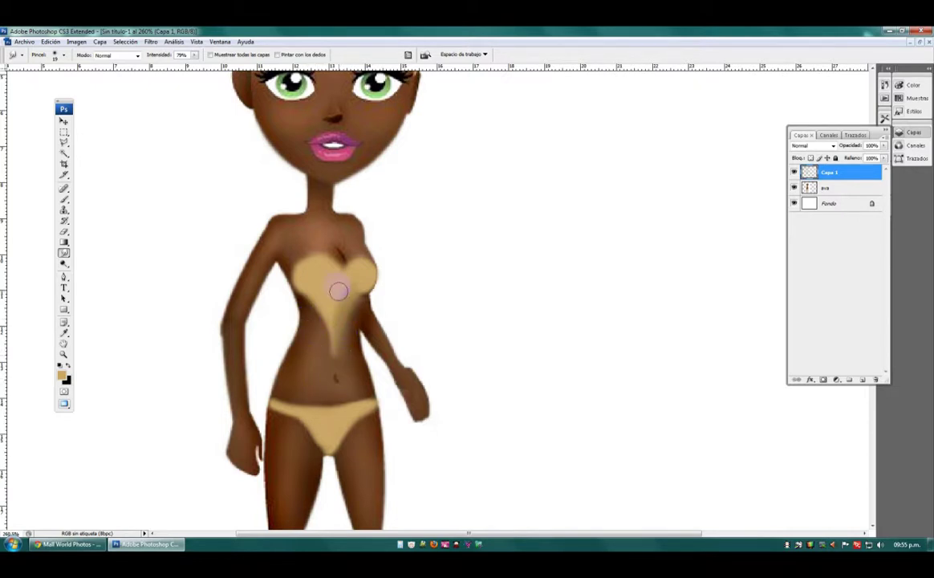
Step: Smudge the upper edges of the top into two shoulder straps using a soft 11 px brush
mouse_move(323, 256)
left_mouse_down()
mouse_move(305, 215)
mouse_move(305, 231)
mouse_move(298, 218)
mouse_move(283, 233)
left_mouse_up()
right_click(354, 237)
mouse_move(382, 255)
left_mouse_down()
mouse_move(307, 242)
mouse_move(307, 266)
mouse_move(300, 212)
mouse_move(298, 230)
mouse_move(298, 213)
mouse_move(293, 220)
mouse_move(329, 233)
mouse_move(362, 262)
mouse_move(349, 223)
mouse_move(369, 257)
mouse_move(341, 207)
mouse_move(294, 233)
mouse_move(299, 212)
mouse_move(303, 276)
mouse_move(288, 275)
mouse_move(306, 293)
mouse_move(289, 280)
mouse_move(326, 305)
mouse_move(339, 349)
mouse_move(350, 291)
mouse_move(338, 336)
mouse_move(342, 294)
mouse_move(339, 341)
mouse_move(295, 289)
mouse_move(312, 255)
mouse_move(309, 220)
mouse_move(329, 215)
mouse_move(355, 270)
mouse_move(313, 325)
mouse_move(307, 317)
mouse_move(311, 331)
mouse_move(304, 315)
mouse_move(335, 359)
left_mouse_up()
left_click(307, 266)
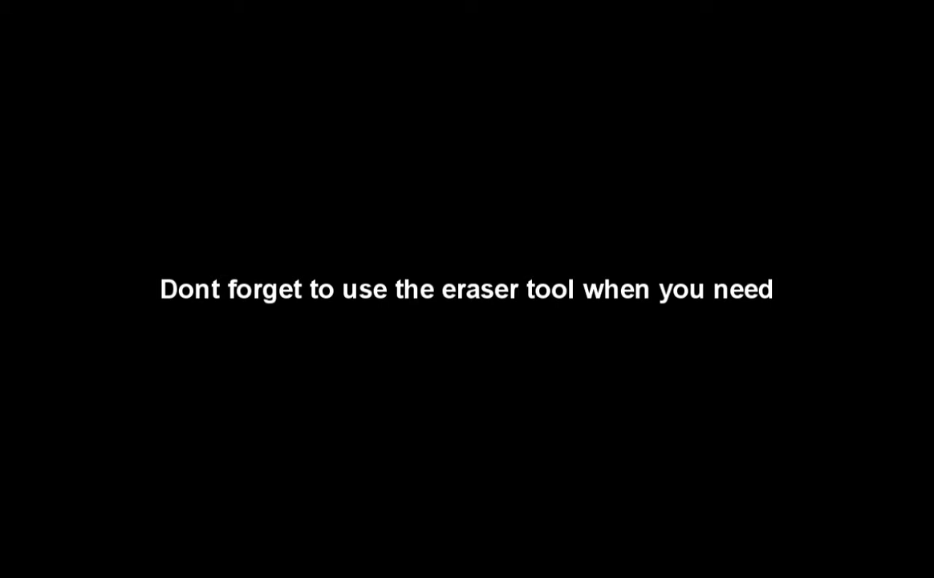
Step: Erase the overlong tip of the top above the navel and smudge its lower edge into a clean point
left_click(64, 232)
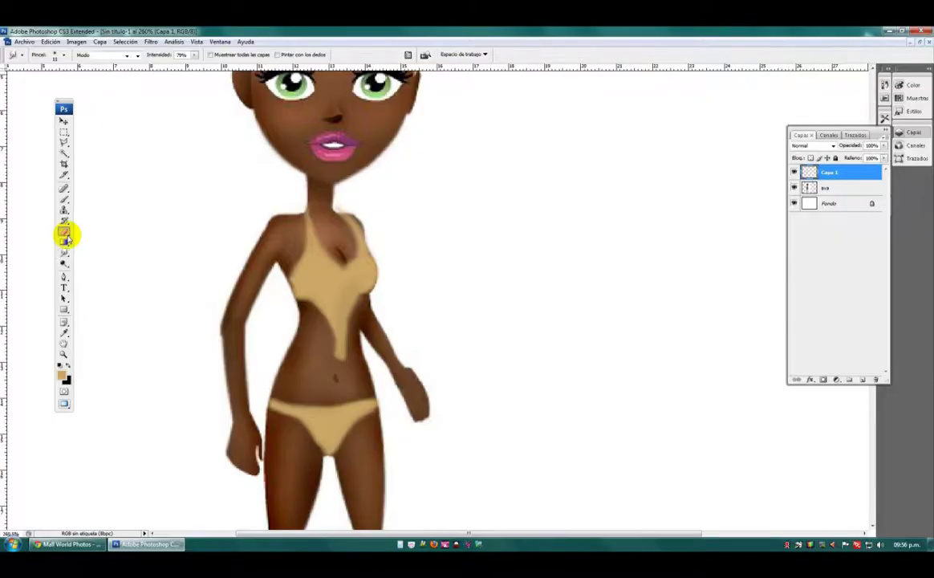
right_click(341, 355)
left_click_drag(395, 375, 372, 373)
left_click(339, 357)
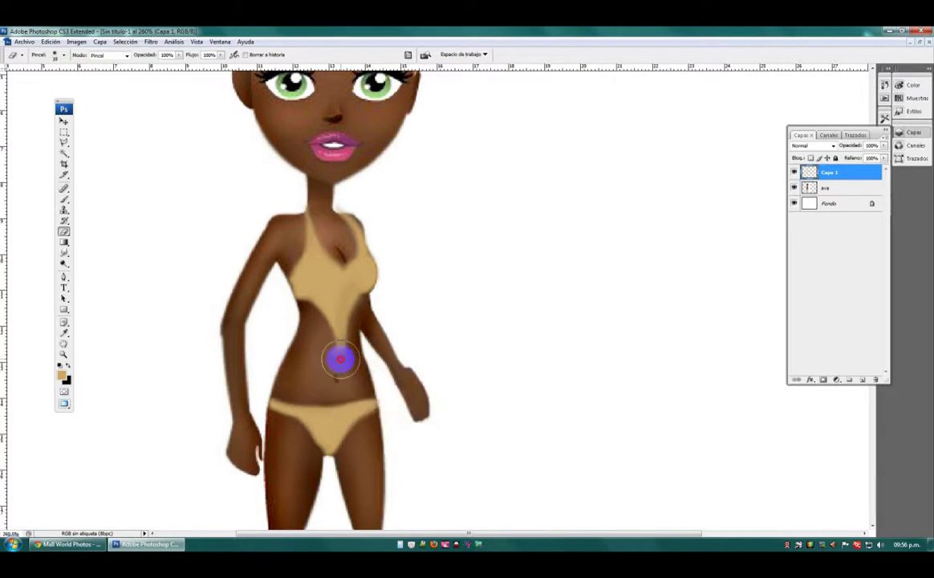
left_click(65, 253)
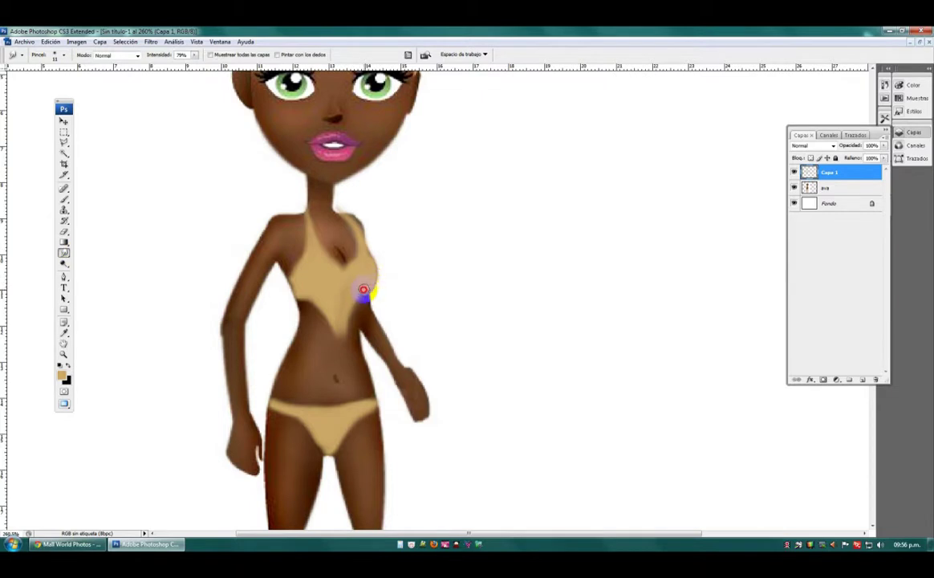
mouse_move(354, 298)
left_mouse_down()
mouse_move(325, 329)
mouse_move(317, 325)
mouse_move(344, 328)
mouse_move(354, 288)
left_mouse_up()
Step: Burn shading into the centre of the bikini top with a soft 25 px brush, range Shadows, exposure 15%
left_click_drag(65, 263, 171, 274)
left_click(85, 273)
right_click(344, 291)
left_click_drag(366, 309, 370, 311)
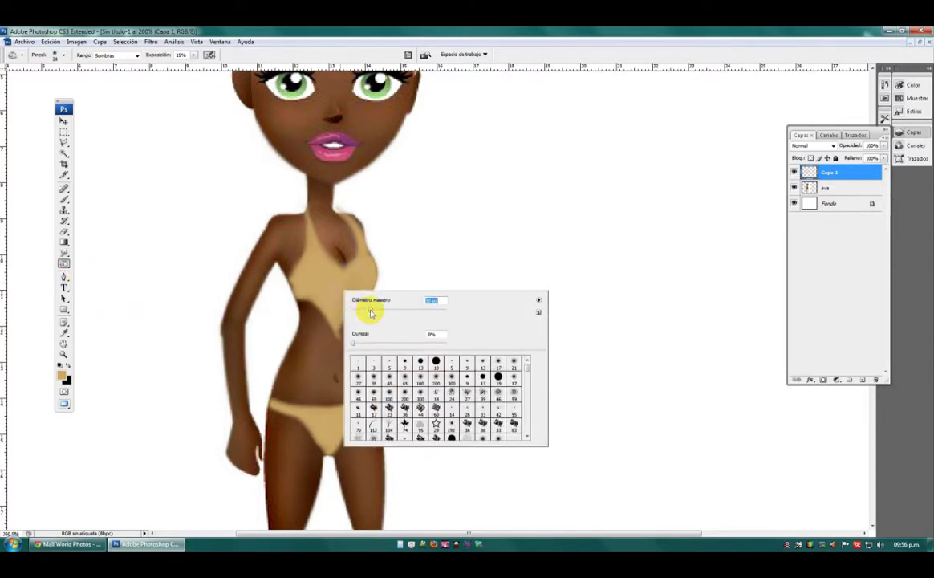
left_click(364, 310)
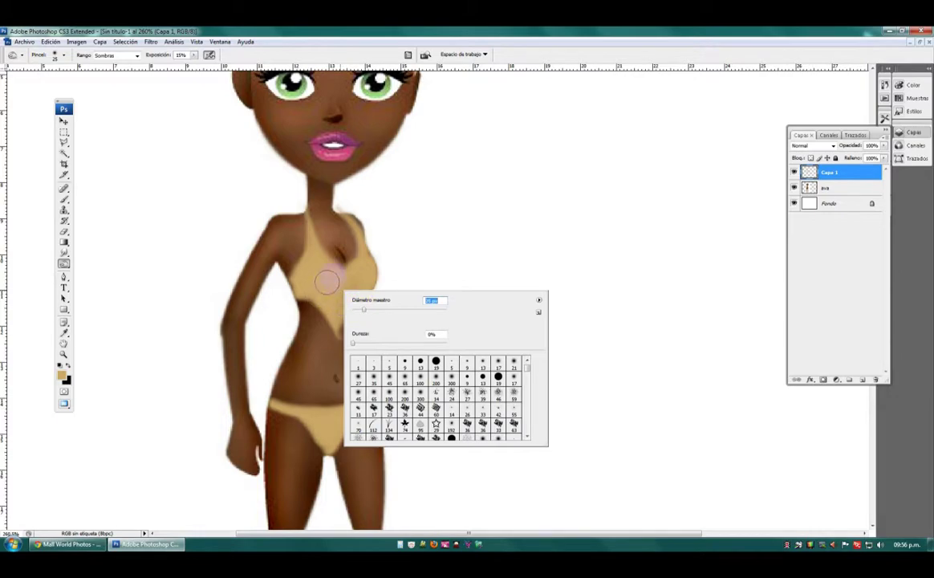
left_click(338, 284)
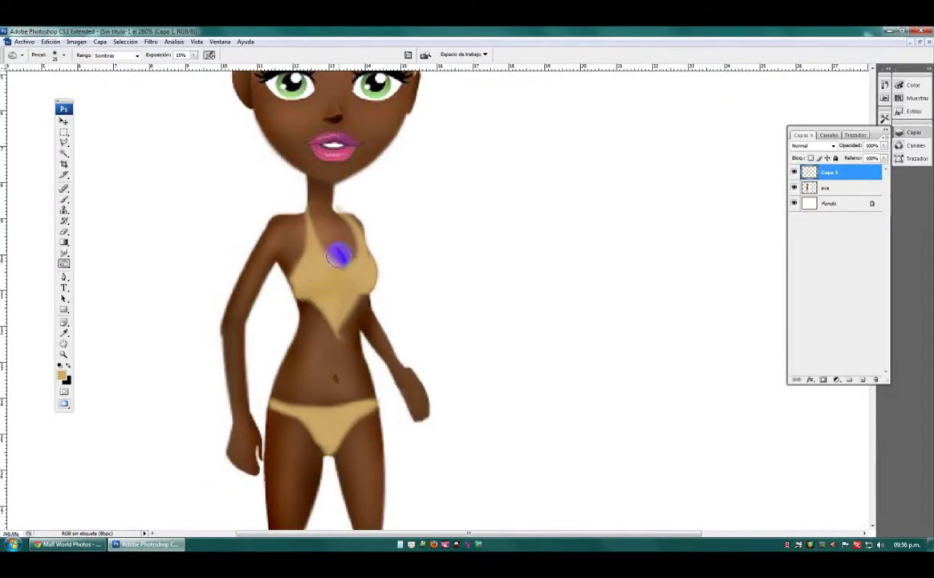
mouse_move(338, 307)
left_mouse_down()
mouse_move(304, 311)
mouse_move(342, 279)
mouse_move(351, 289)
left_mouse_up()
Step: Set the burn range to Midtones and darken the edges of the bikini top and bottom
left_click(121, 56)
left_click(120, 69)
mouse_move(339, 273)
left_mouse_down()
mouse_move(301, 294)
mouse_move(334, 284)
mouse_move(369, 300)
mouse_move(346, 282)
mouse_move(353, 256)
left_mouse_up()
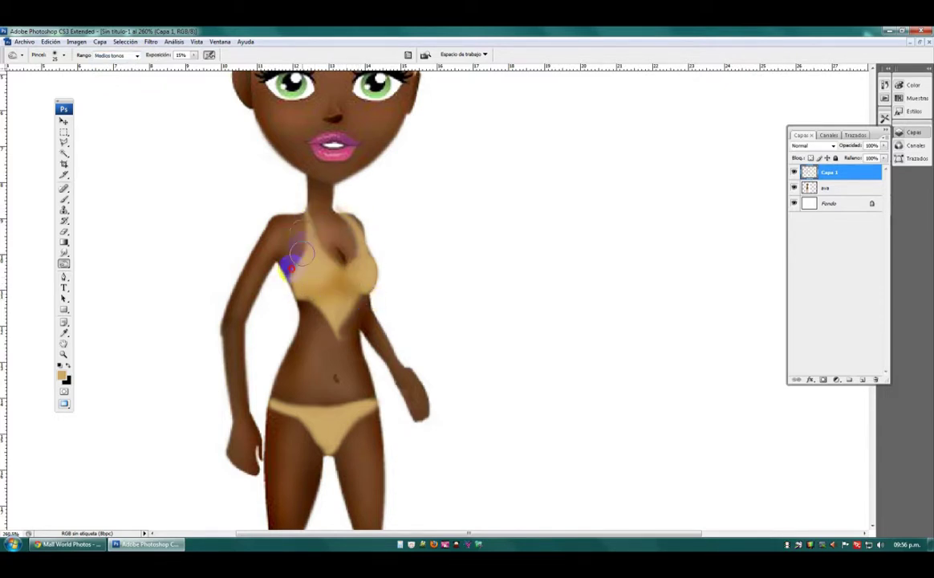
mouse_move(303, 412)
left_mouse_down()
mouse_move(328, 439)
mouse_move(352, 439)
mouse_move(383, 416)
mouse_move(345, 434)
left_mouse_up()
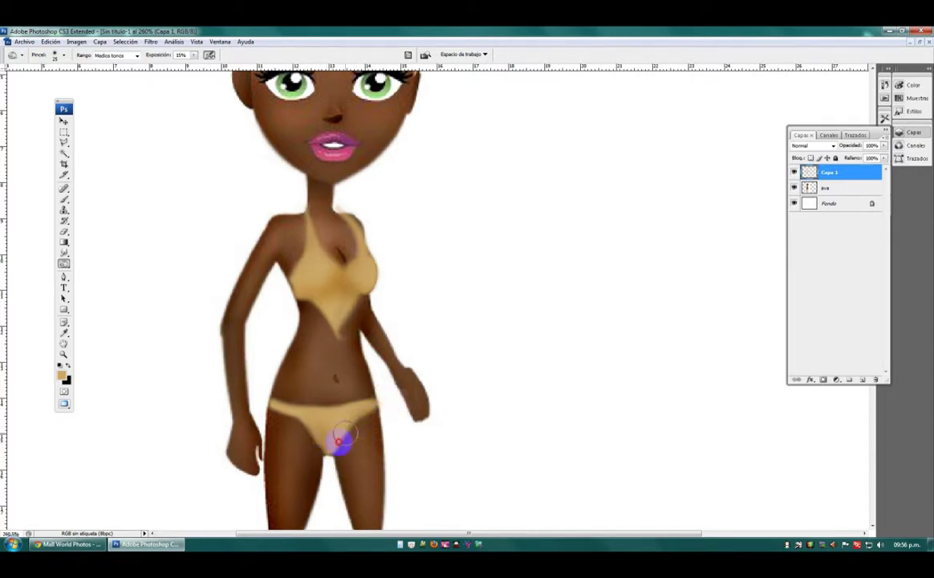
Step: Raise the burn exposure and deepen the shading along the edges of the bikini bottom, top and straps
left_click(194, 55)
left_click_drag(197, 64, 204, 64)
mouse_move(369, 449)
left_mouse_down()
mouse_move(340, 460)
mouse_move(376, 411)
mouse_move(329, 453)
mouse_move(253, 401)
left_mouse_up()
mouse_move(281, 269)
left_mouse_down()
mouse_move(315, 288)
mouse_move(298, 295)
mouse_move(319, 291)
mouse_move(336, 257)
mouse_move(377, 301)
mouse_move(354, 337)
mouse_move(357, 320)
mouse_move(331, 286)
mouse_move(315, 293)
mouse_move(279, 281)
mouse_move(290, 287)
mouse_move(299, 275)
mouse_move(351, 309)
mouse_move(366, 301)
mouse_move(344, 275)
mouse_move(365, 291)
mouse_move(380, 286)
mouse_move(341, 266)
mouse_move(315, 232)
mouse_move(328, 341)
mouse_move(314, 319)
mouse_move(334, 326)
mouse_move(339, 341)
mouse_move(348, 319)
mouse_move(293, 292)
mouse_move(322, 289)
mouse_move(341, 269)
mouse_move(369, 297)
mouse_move(393, 425)
mouse_move(314, 440)
mouse_move(326, 464)
mouse_move(342, 440)
mouse_move(303, 441)
mouse_move(277, 401)
mouse_move(262, 397)
mouse_move(270, 410)
mouse_move(364, 419)
mouse_move(367, 382)
left_mouse_up()
mouse_move(345, 233)
left_mouse_down()
mouse_move(329, 255)
mouse_move(350, 249)
mouse_move(319, 233)
left_mouse_up()
Step: Dodge highlights onto both cups and the lower centre of the top, using Midtones at 10% exposure
left_click_drag(65, 263, 112, 258)
mouse_move(319, 269)
left_mouse_down()
mouse_move(365, 274)
mouse_move(367, 265)
left_mouse_up()
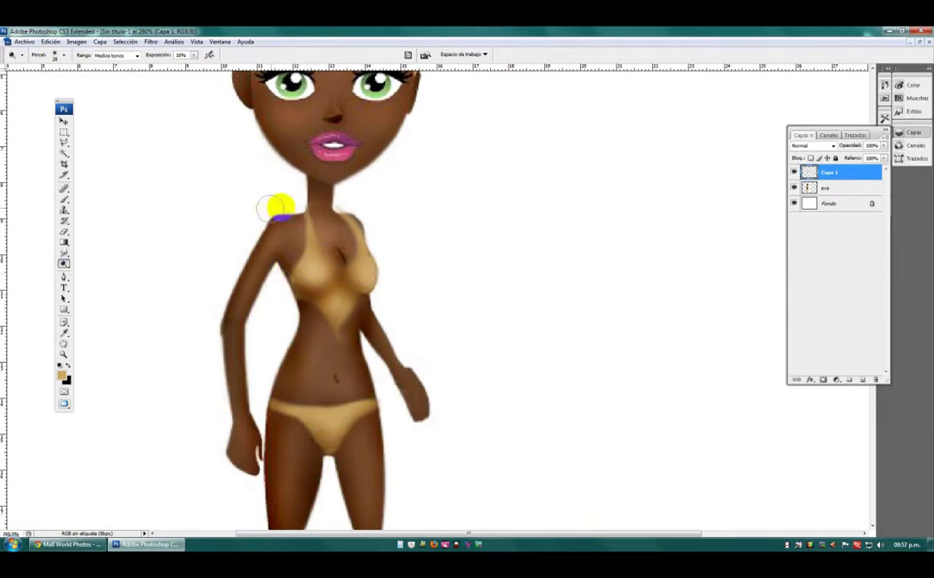
left_click(335, 306)
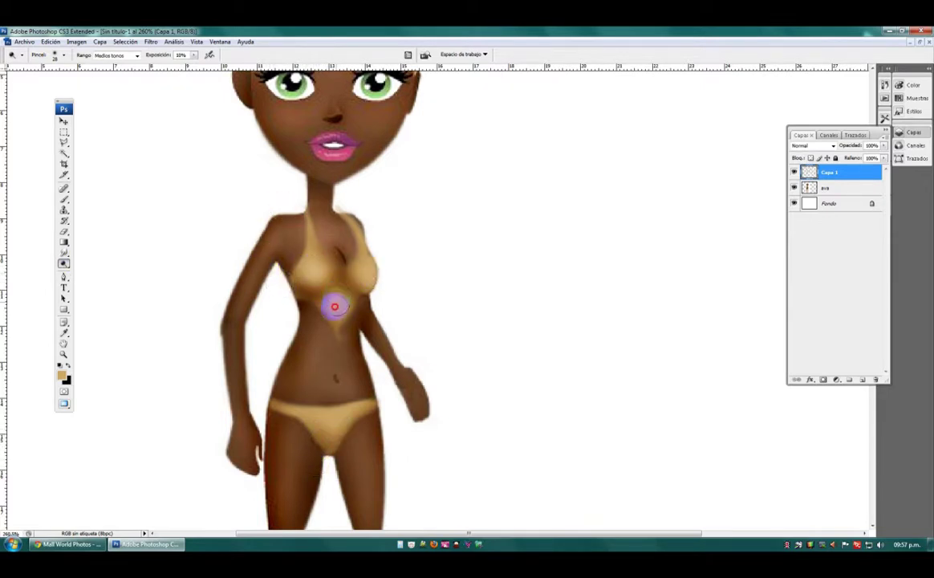
Step: Compare the whole figure with the painted bikini layer Capa 1 hidden and shown
left_click(64, 353)
left_click(475, 296, "alt")
left_click(482, 297, "alt")
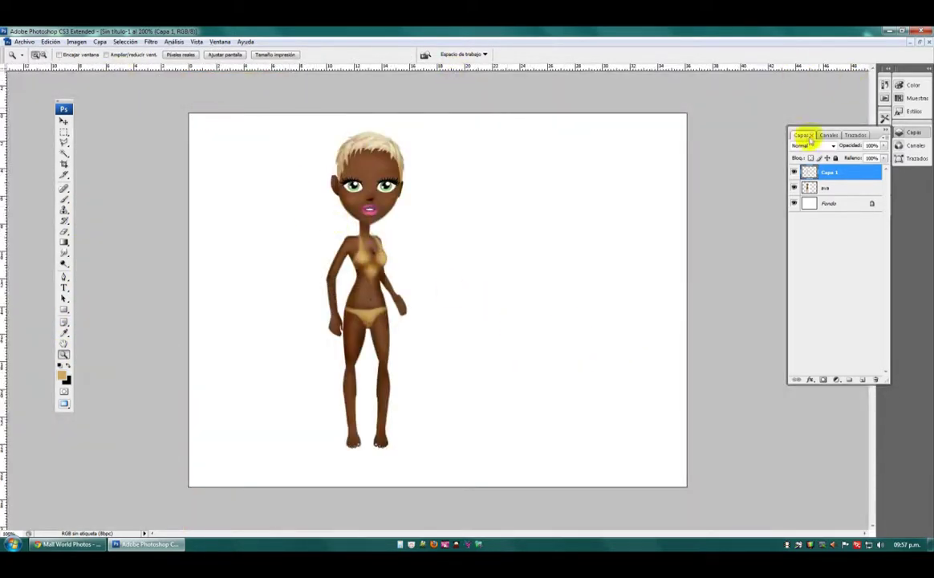
left_click(794, 172)
left_click(794, 172)
left_click(793, 171)
left_click(793, 171)
Step: Colorize the bikini layer teal green with Hue/Saturation, using a saturation of 32
left_click(76, 41)
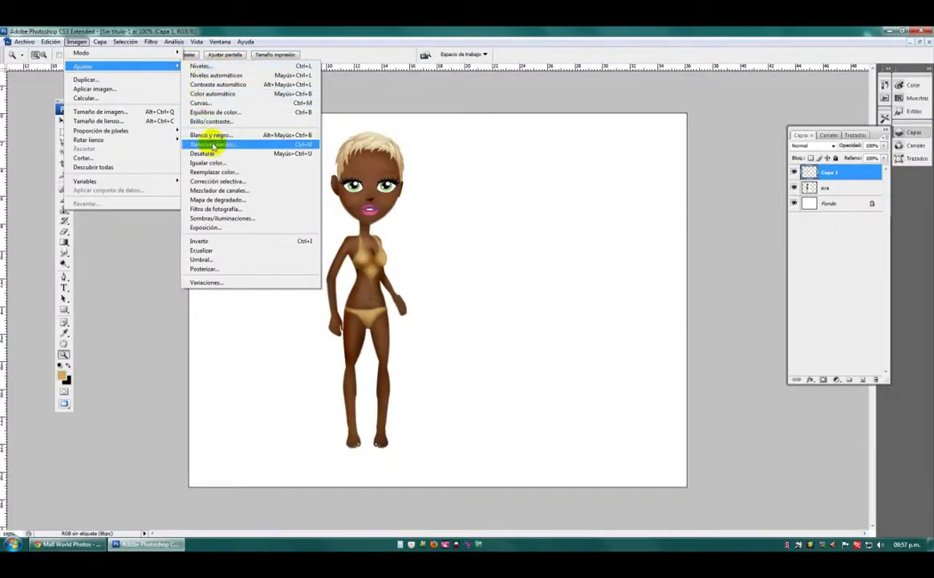
left_click(210, 142)
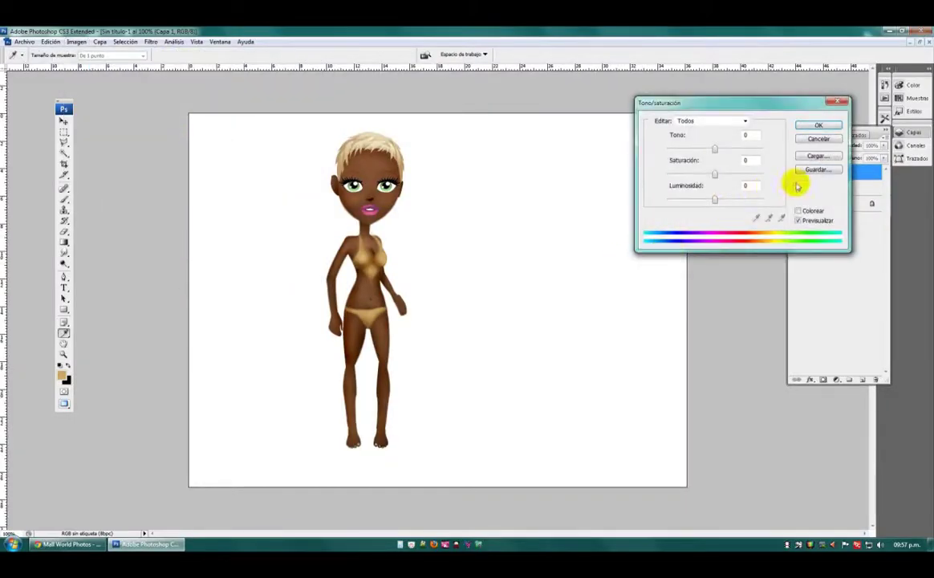
left_click(799, 210)
left_click_drag(681, 152, 715, 151)
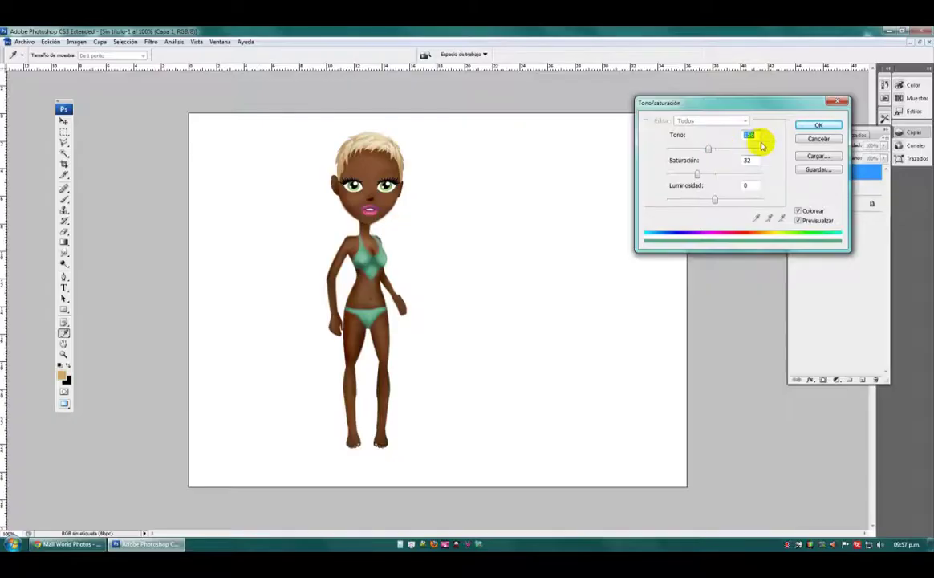
left_click(803, 125)
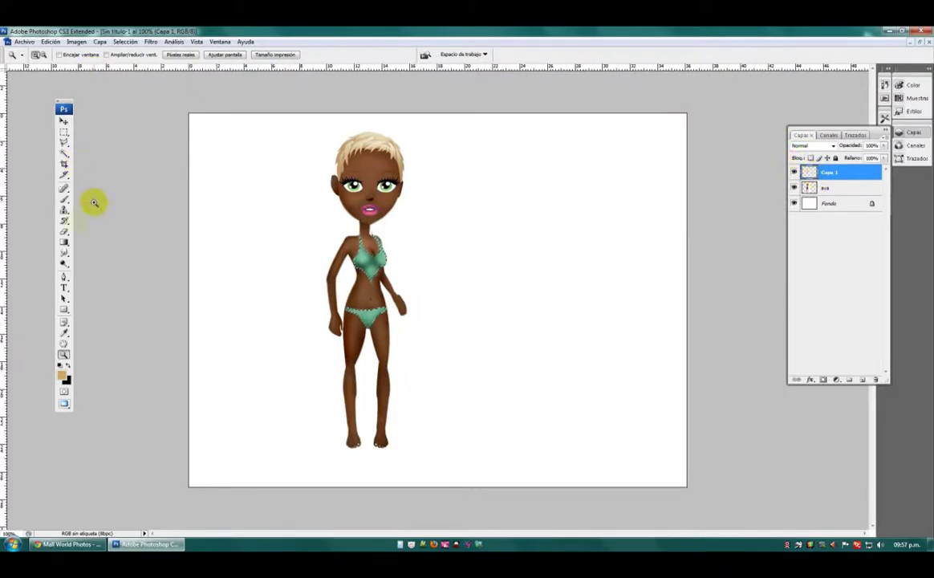
Step: Load the bikini's outline as a selection and open the pattern choices of the Pattern Stamp tool
left_click(66, 210)
left_click(97, 219)
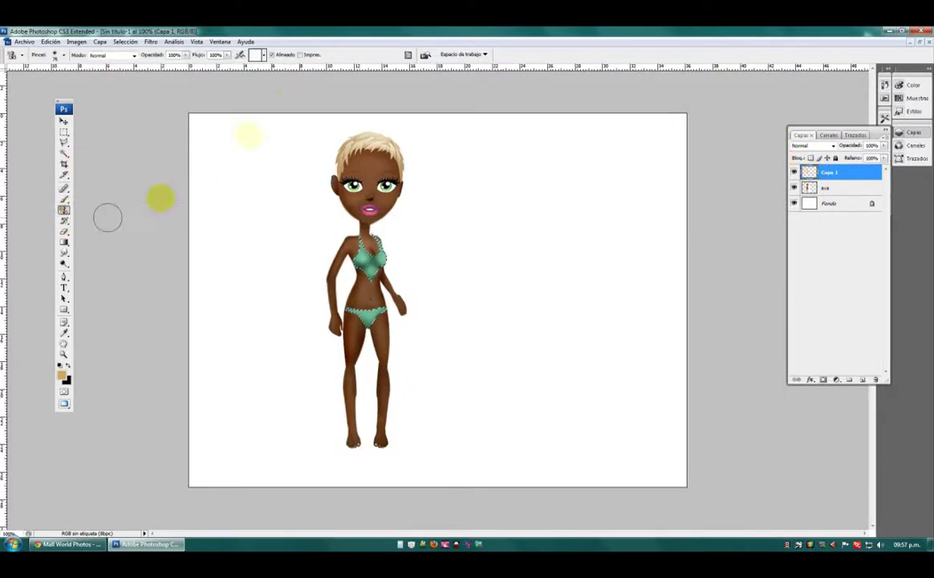
left_click(263, 55)
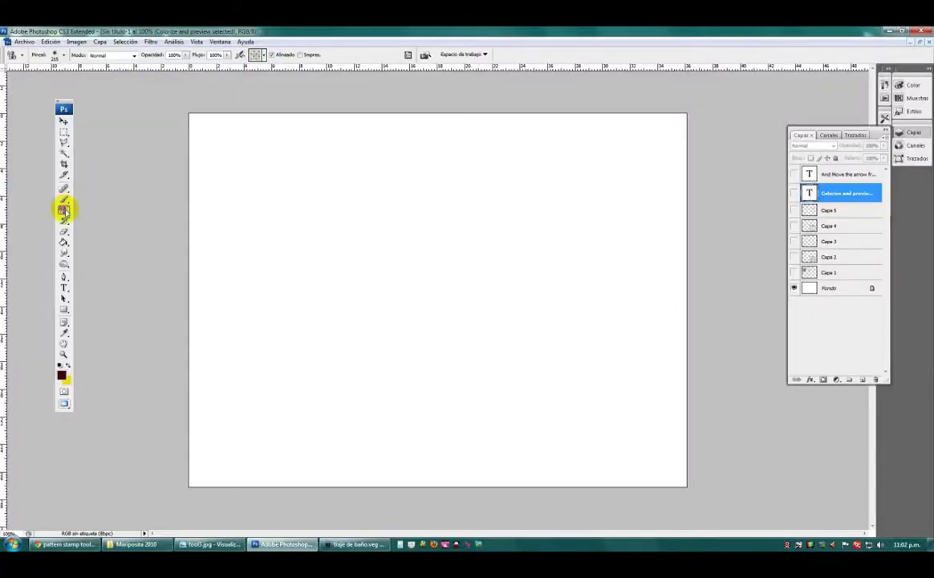
Step: Choose the Pattern Stamp tool and add a new layer above the selected text layer
left_click(66, 211)
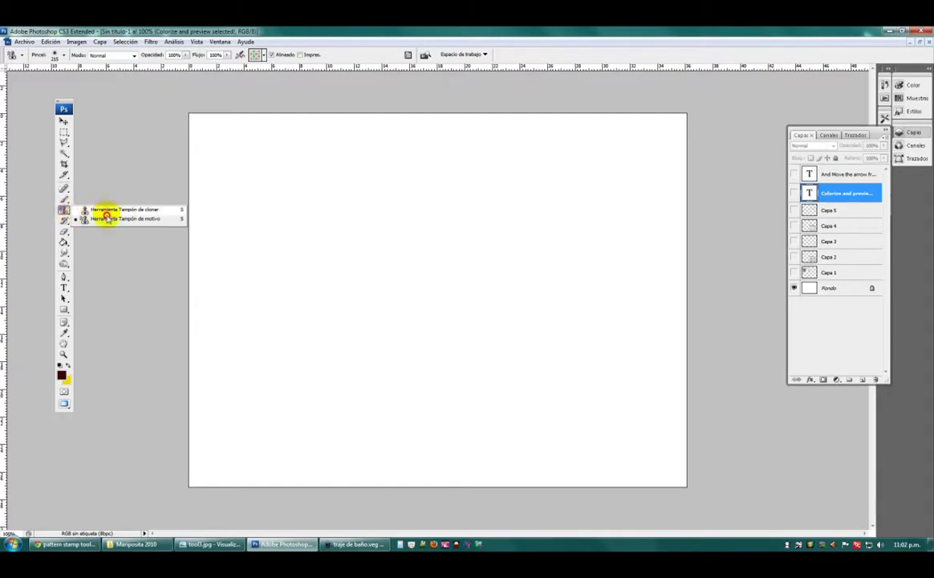
left_click(103, 219)
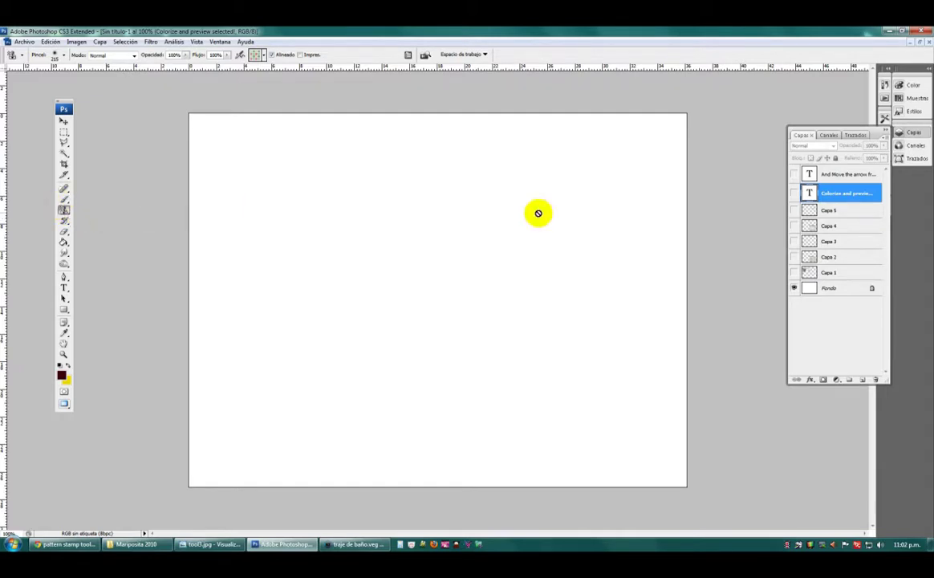
left_click(860, 379)
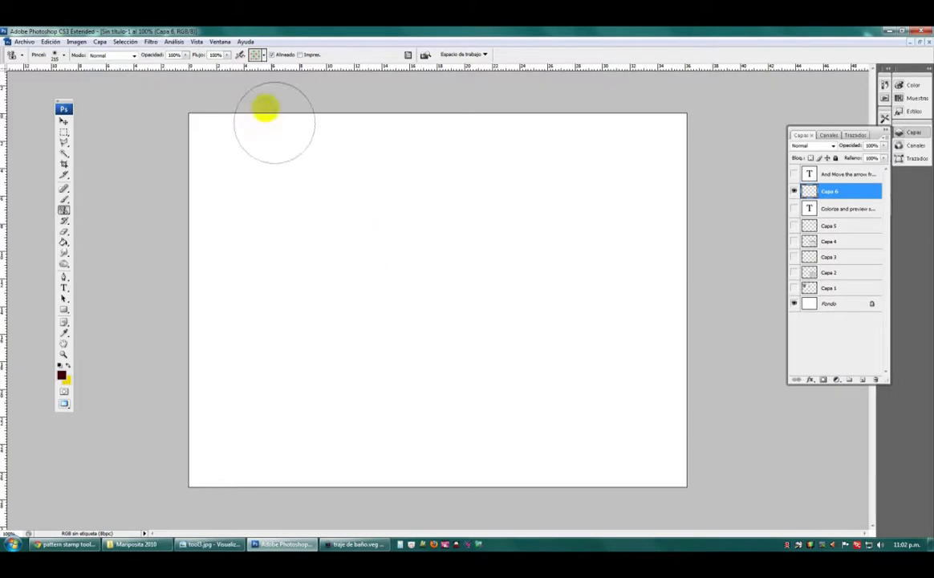
Step: Load an additional .PAT pattern set from another folder into the Pattern Stamp tool's pattern choices
left_click(263, 56)
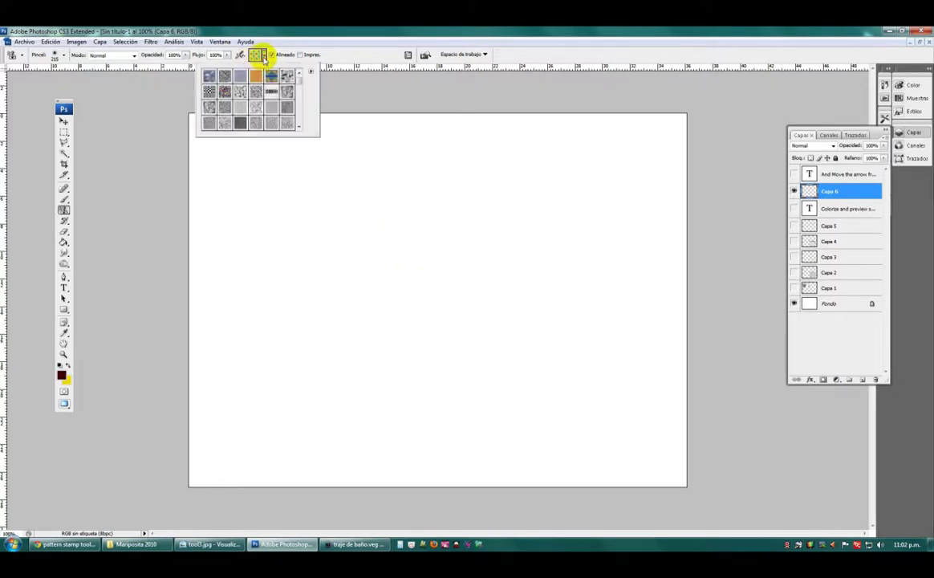
mouse_move(300, 80)
left_mouse_down()
mouse_move(301, 103)
mouse_move(299, 75)
left_mouse_up()
left_click(312, 74)
left_click(340, 191)
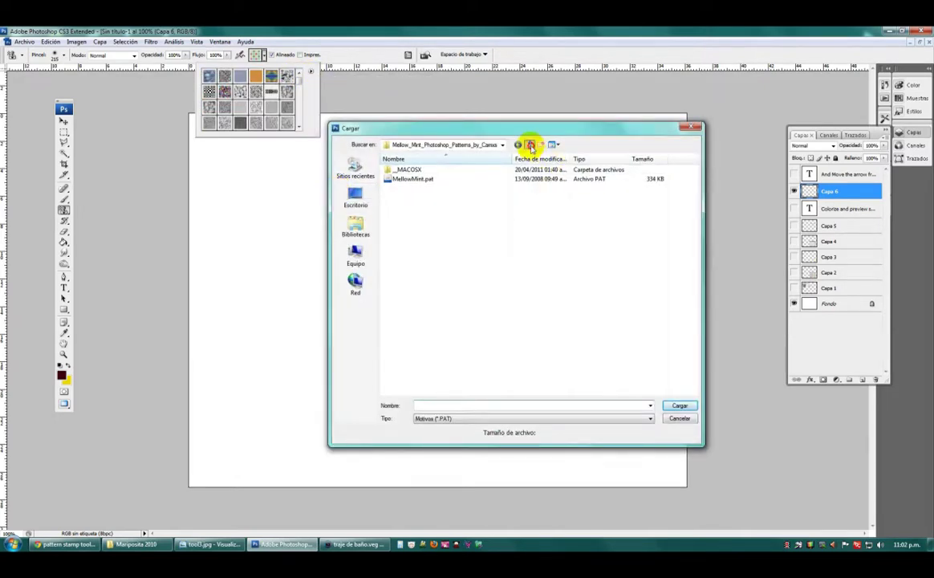
left_click(532, 146)
double_click(425, 235)
left_click(426, 170)
left_click(680, 405)
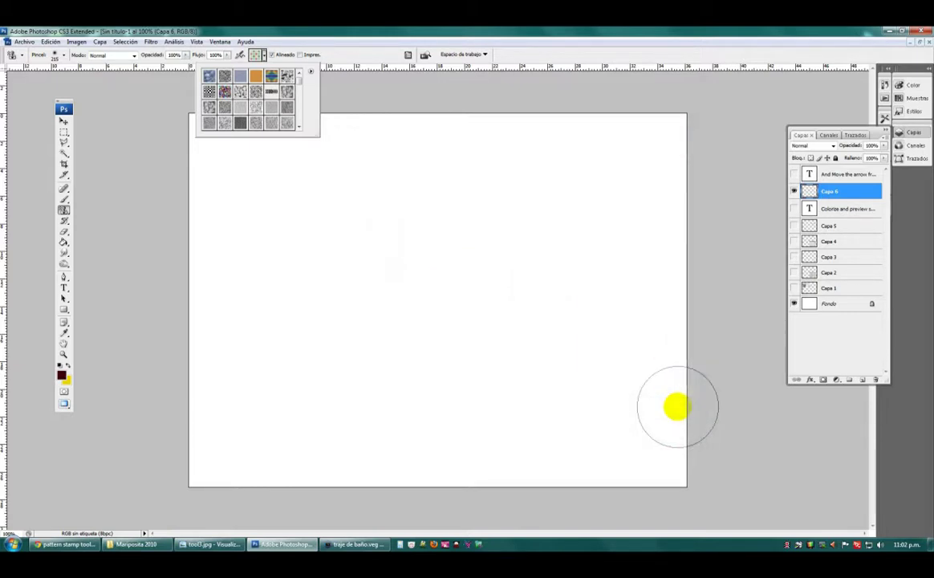
Step: Stamp the red and beige geometric pattern across the upper part of the canvas on Capa 6
left_click_drag(298, 85, 269, 119)
left_click(261, 91)
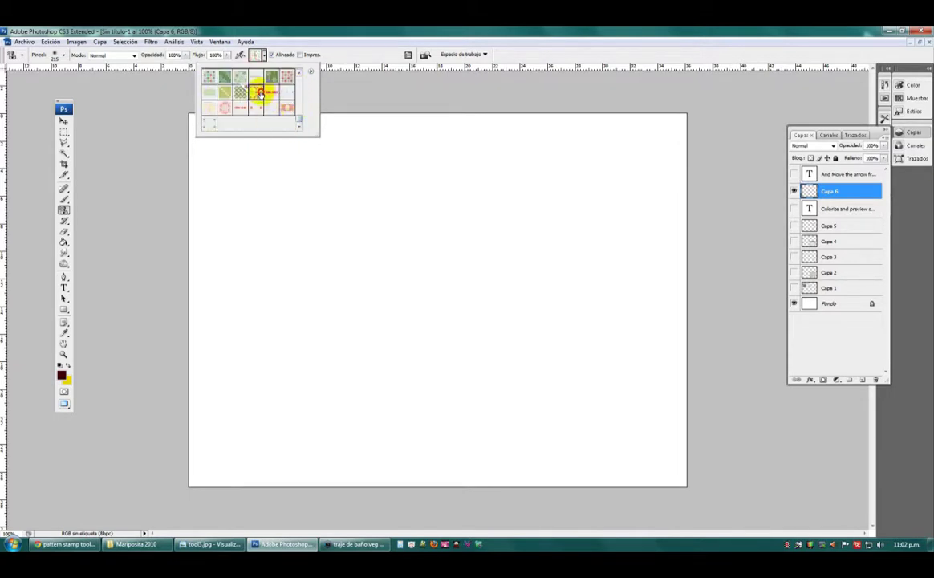
mouse_move(211, 210)
left_mouse_down()
mouse_move(517, 219)
mouse_move(624, 144)
mouse_move(221, 137)
mouse_move(695, 269)
mouse_move(684, 154)
mouse_move(200, 157)
left_mouse_up()
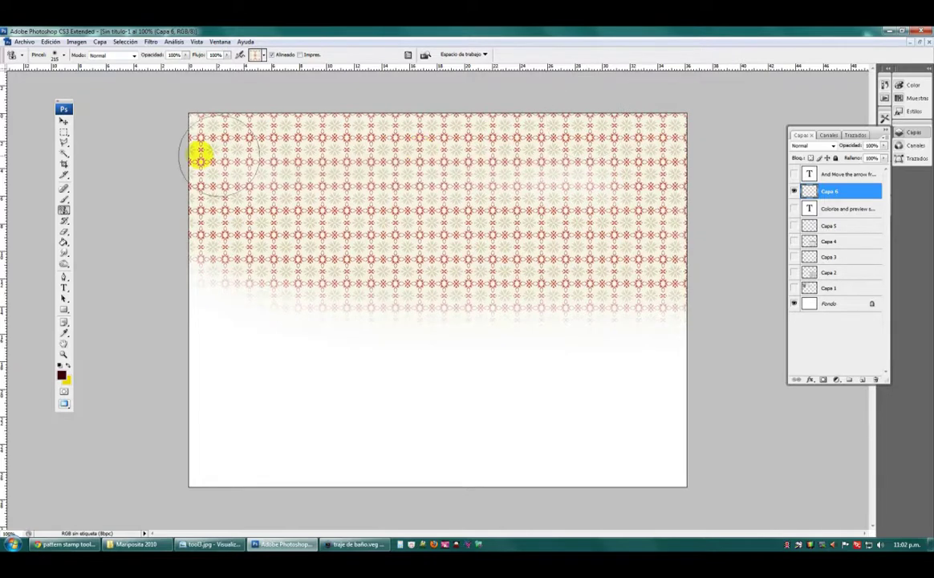
Step: Stamp the teal and pink circles pattern across the canvas below the red geometric pattern
left_click(256, 55)
left_click(240, 93)
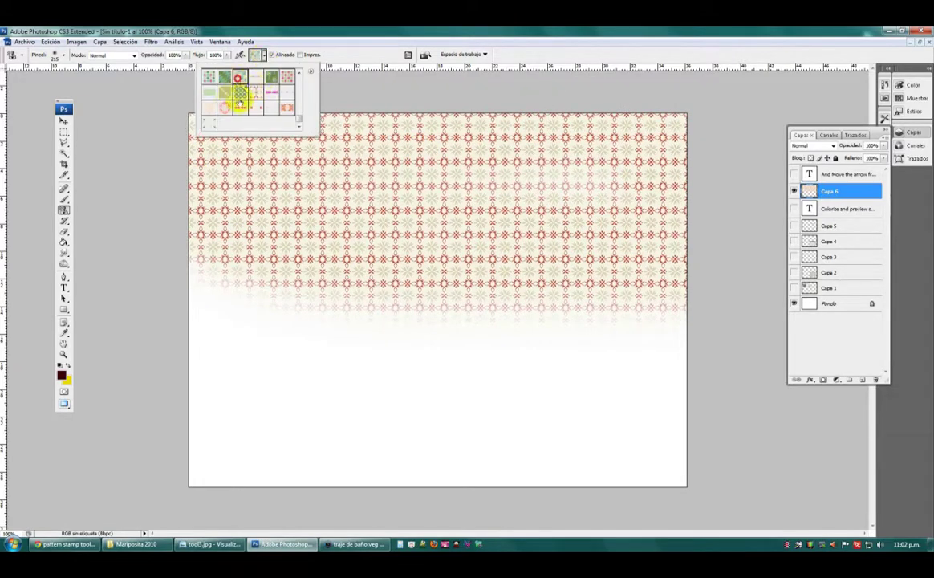
mouse_move(188, 286)
left_mouse_down()
mouse_move(568, 293)
mouse_move(479, 362)
left_mouse_up()
left_click_drag(331, 362, 136, 357)
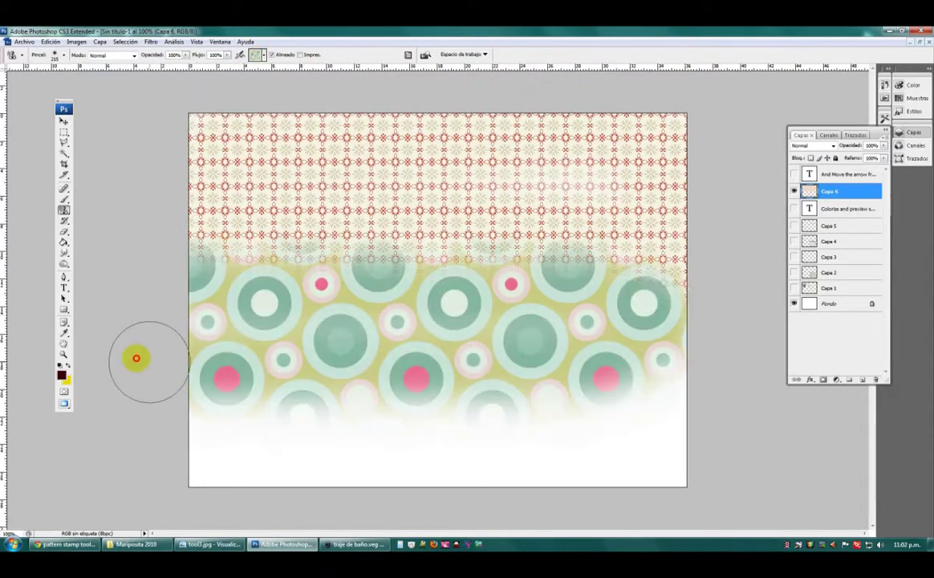
Step: Stamp the pink vertical stripe pattern over the lower part of the canvas, covering the circles
left_click(251, 55)
left_click(240, 107)
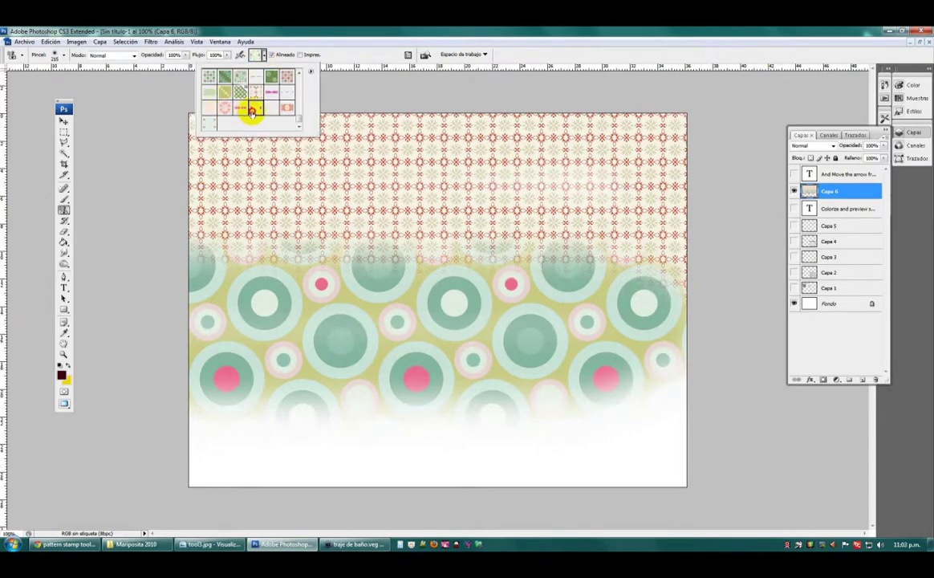
mouse_move(161, 403)
left_mouse_down()
mouse_move(463, 443)
mouse_move(714, 440)
mouse_move(142, 327)
mouse_move(396, 286)
mouse_move(246, 90)
left_mouse_up()
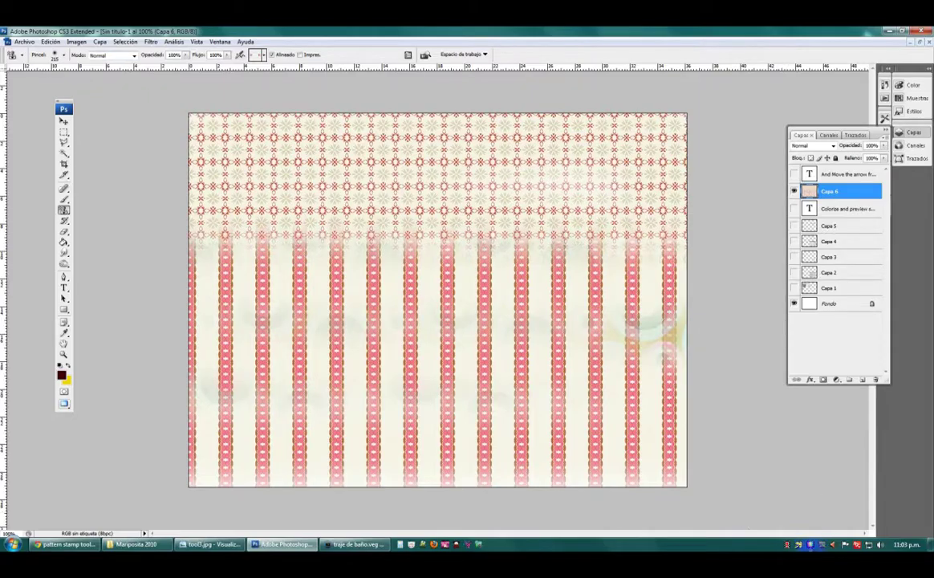
left_click(788, 546)
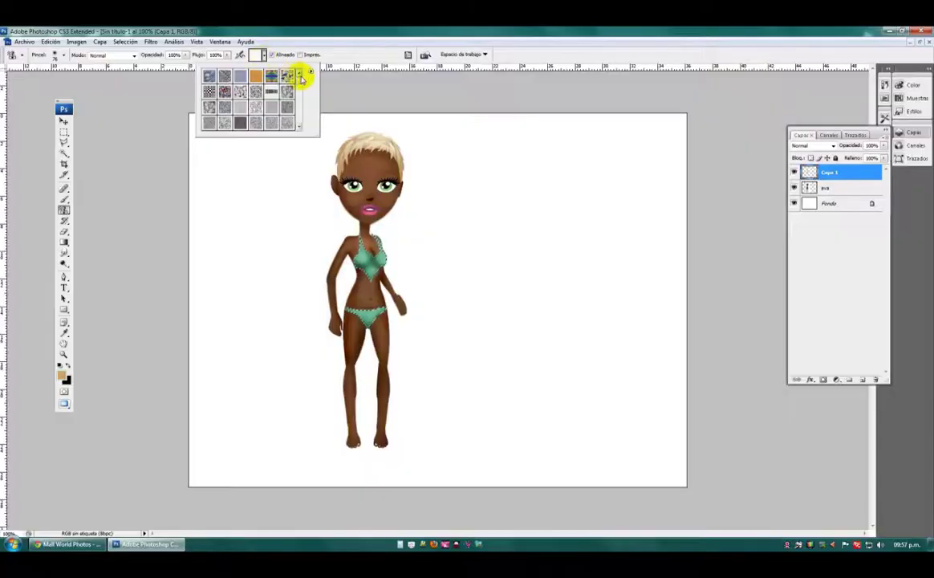
Step: Stamp the teal pattern with red flowers inside the bikini selection on Capa 1 and deselect it
left_click_drag(299, 77, 278, 128)
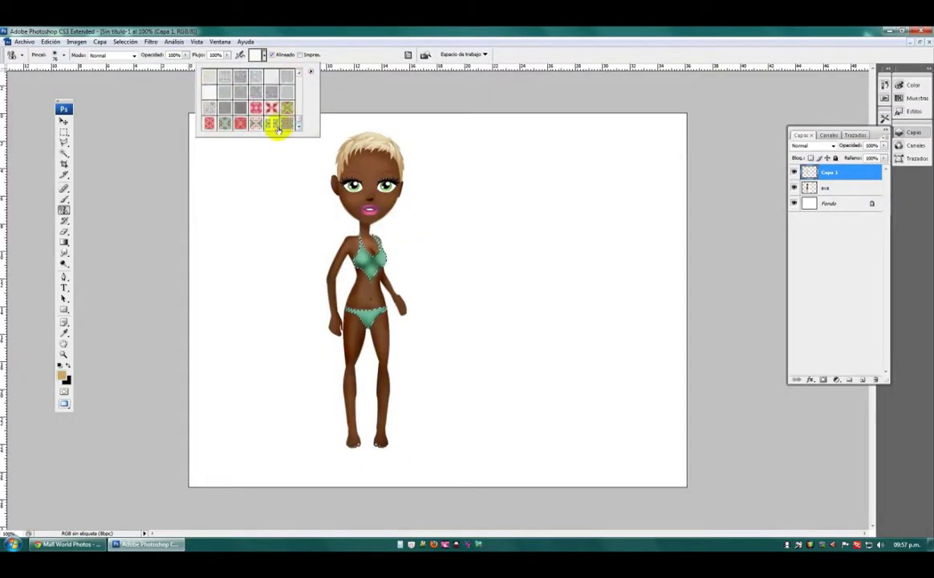
left_click(224, 123)
mouse_move(378, 261)
left_mouse_down()
mouse_move(362, 235)
mouse_move(383, 248)
mouse_move(351, 286)
mouse_move(349, 316)
mouse_move(373, 316)
mouse_move(396, 303)
mouse_move(369, 232)
left_mouse_up()
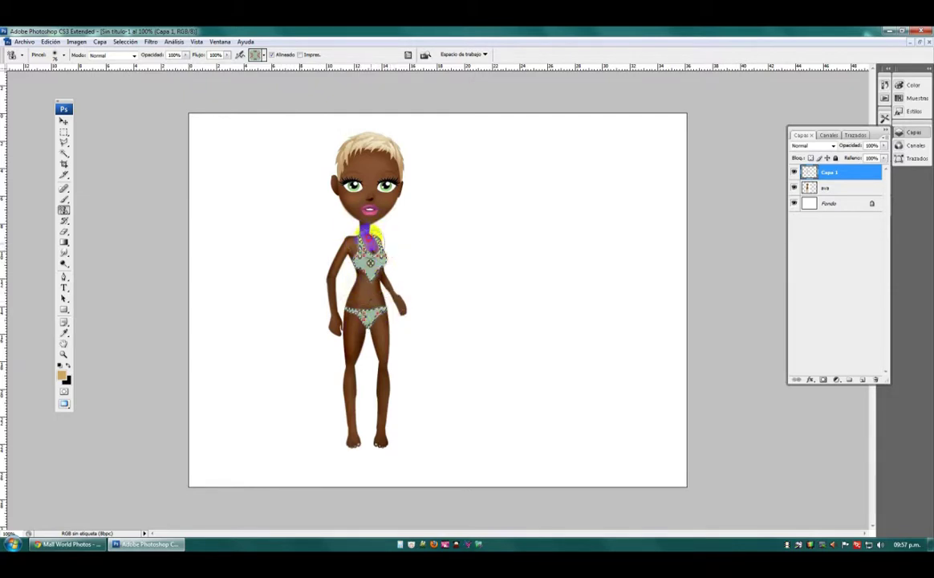
left_click(63, 130)
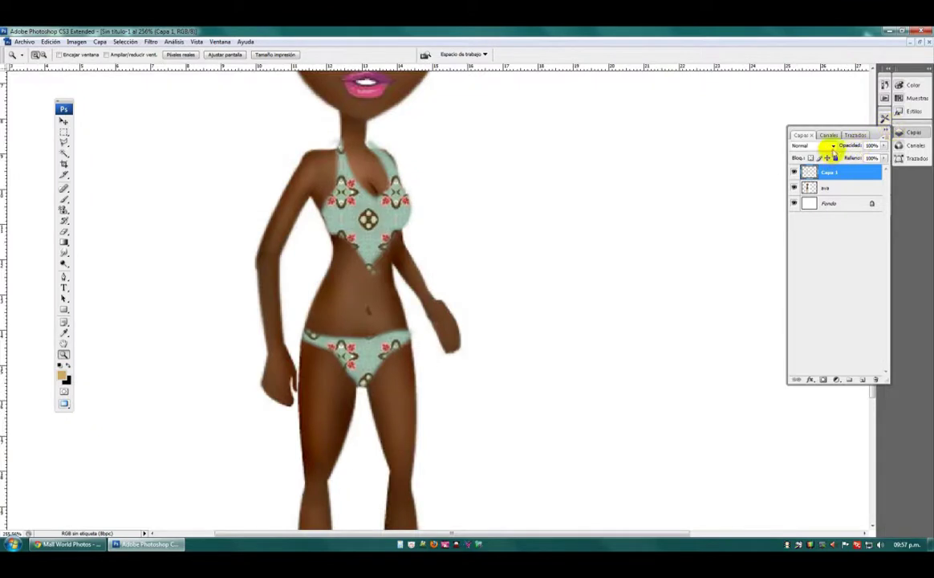
Step: Try the Multiplicar, Superponer, Color, Subexponer color and Aclarar blend modes on Capa 1, the bikini pattern layer
left_click(826, 145)
left_click(816, 184)
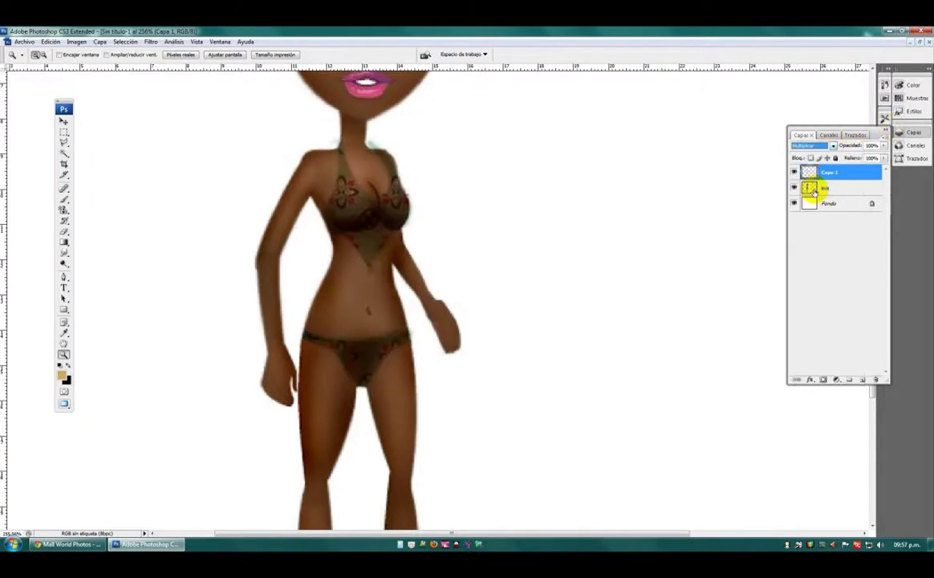
left_click(828, 145)
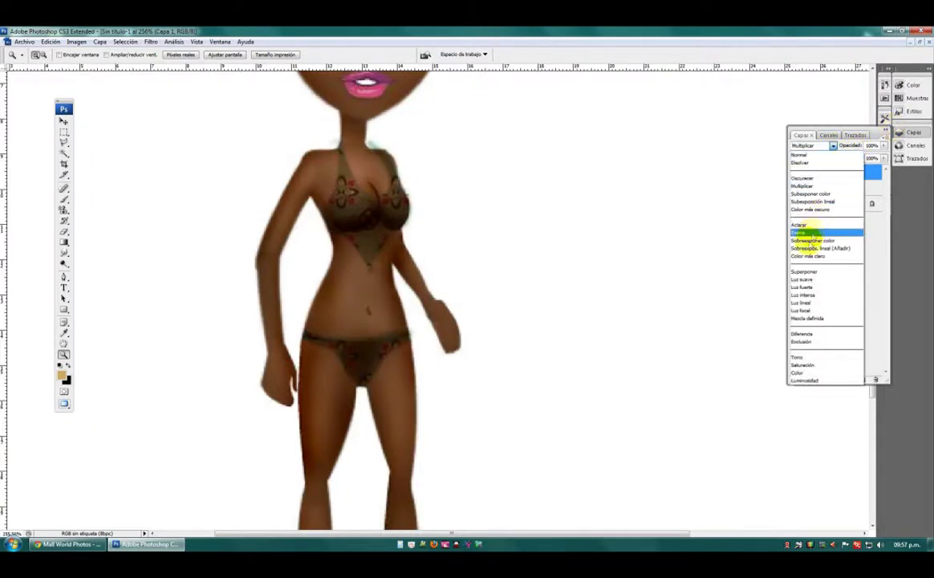
left_click(804, 271)
left_click(835, 146)
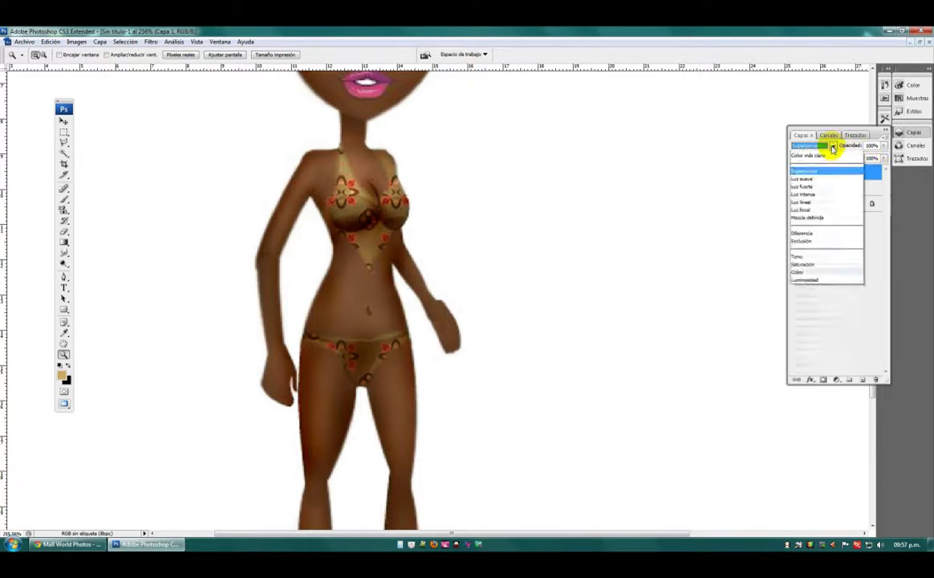
left_click(805, 358)
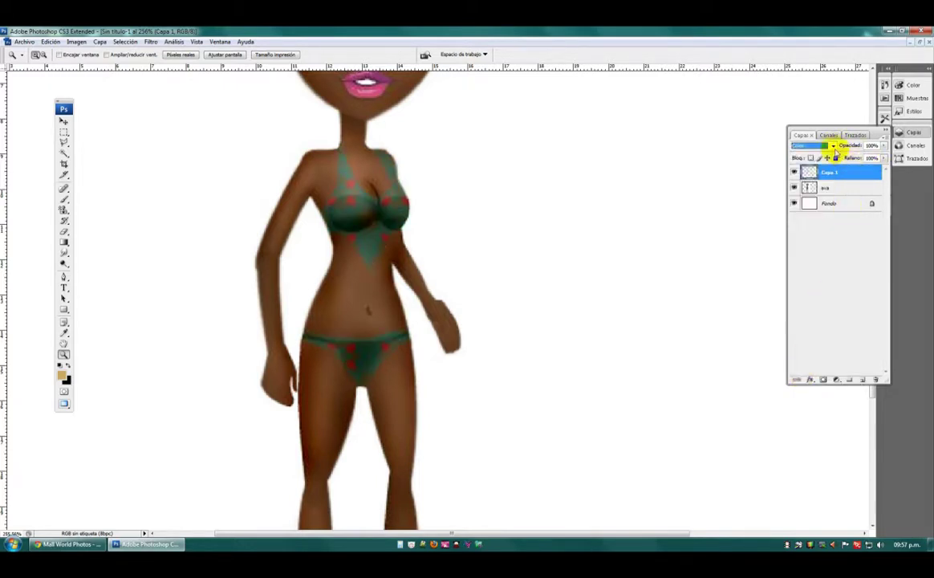
left_click(833, 146)
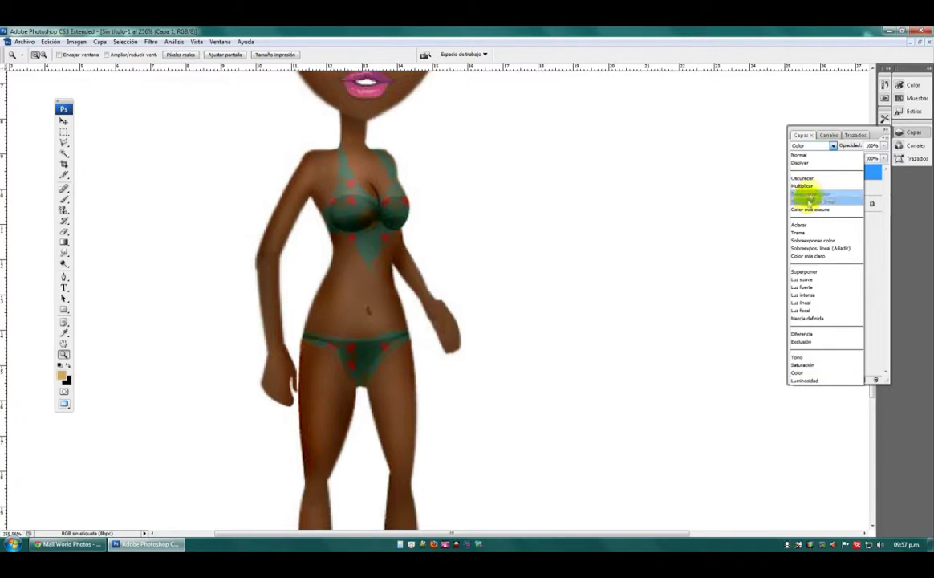
left_click(807, 186)
left_click(835, 147)
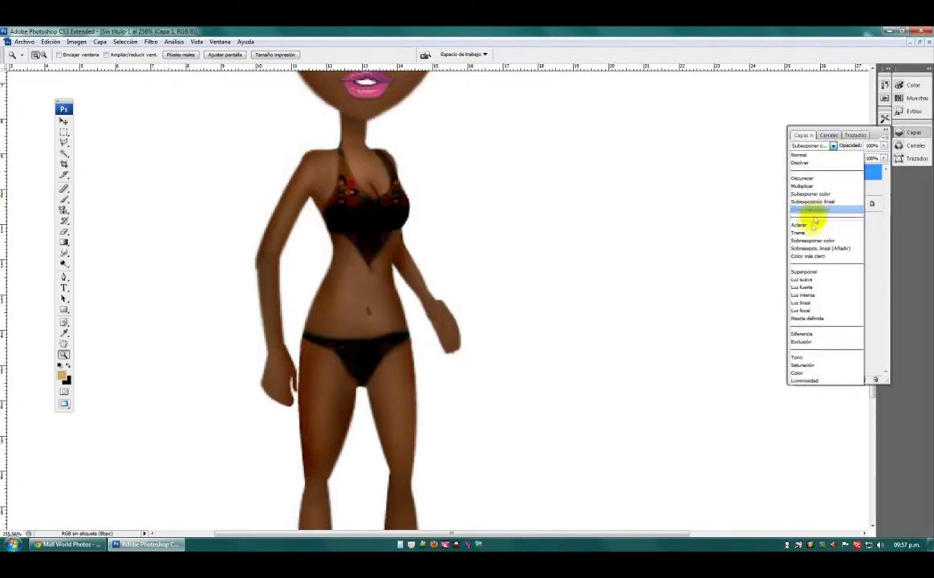
left_click(809, 224)
Step: Return Capa 1's blend mode to Normal and keep its fill at 100%
left_click(884, 158)
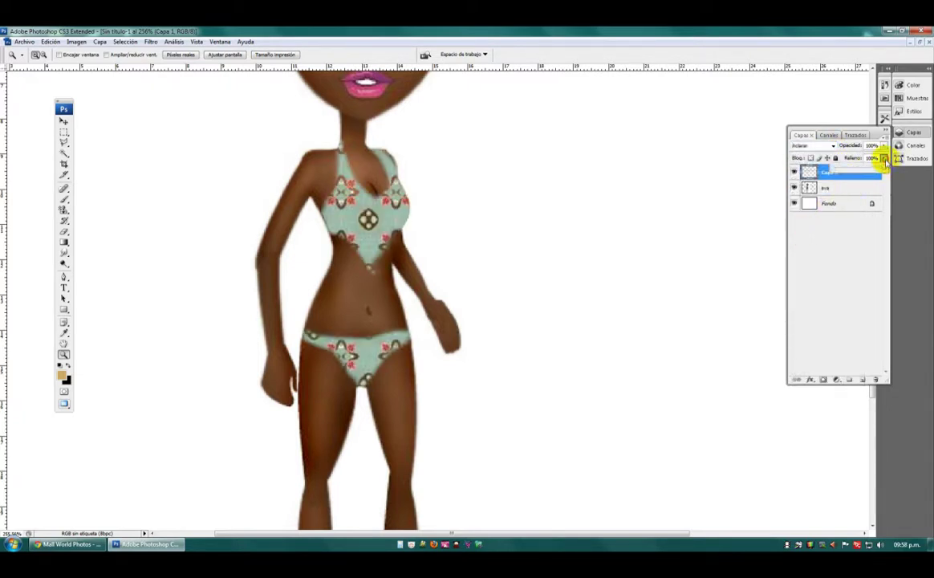
mouse_move(881, 168)
left_mouse_down()
mouse_move(868, 167)
mouse_move(884, 167)
left_mouse_up()
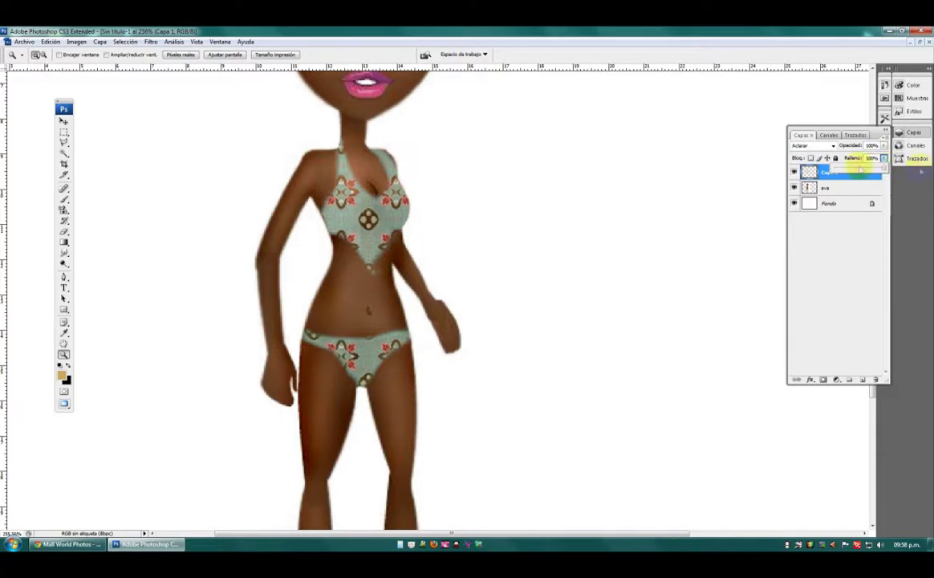
left_click(837, 147)
left_click(837, 147)
left_click(805, 149)
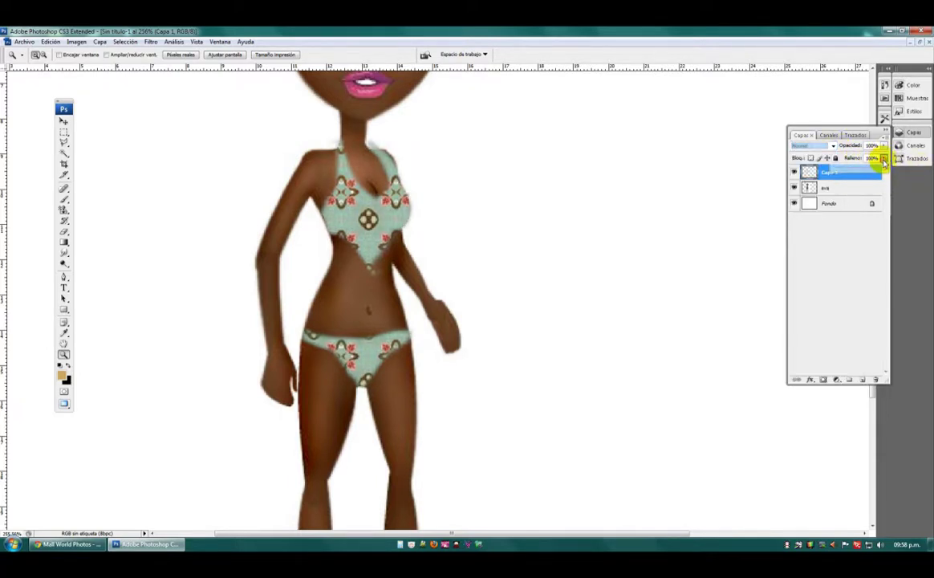
mouse_move(883, 166)
left_mouse_down()
mouse_move(857, 161)
mouse_move(884, 167)
left_mouse_up()
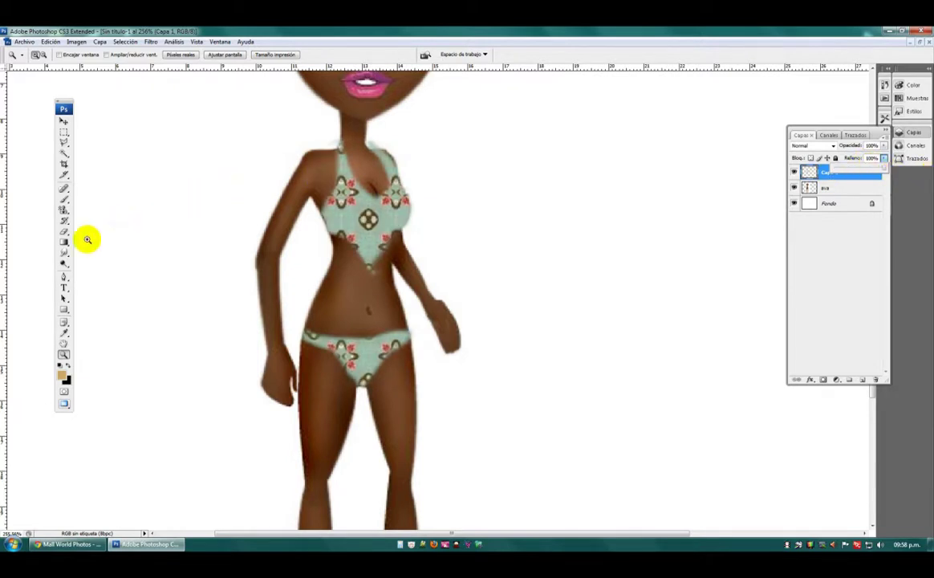
Step: Darken the bust contours and the bikini bottom's edges on the patterned bikini with the Burn tool
left_click_drag(62, 264, 172, 268)
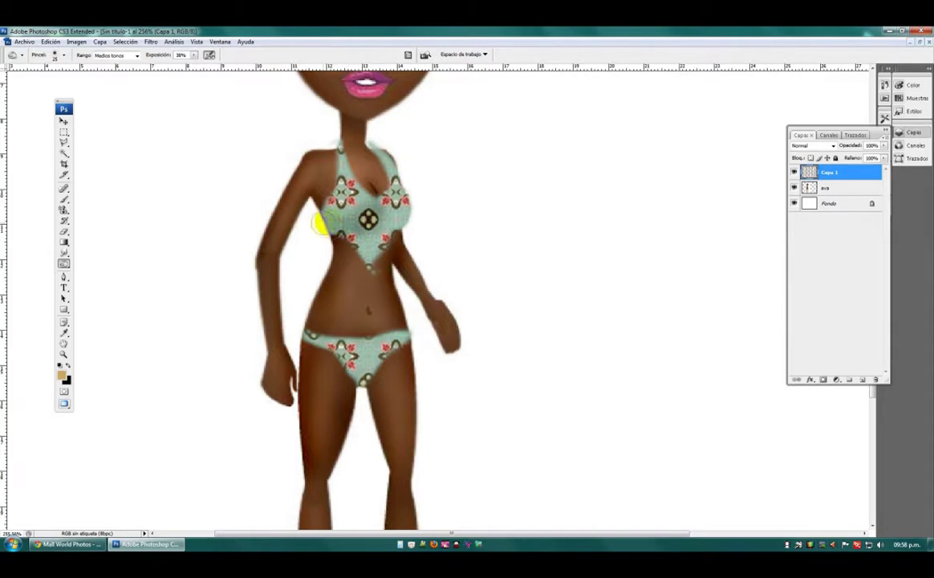
mouse_move(374, 210)
left_mouse_down()
mouse_move(377, 200)
mouse_move(408, 231)
mouse_move(371, 218)
mouse_move(332, 228)
left_mouse_up()
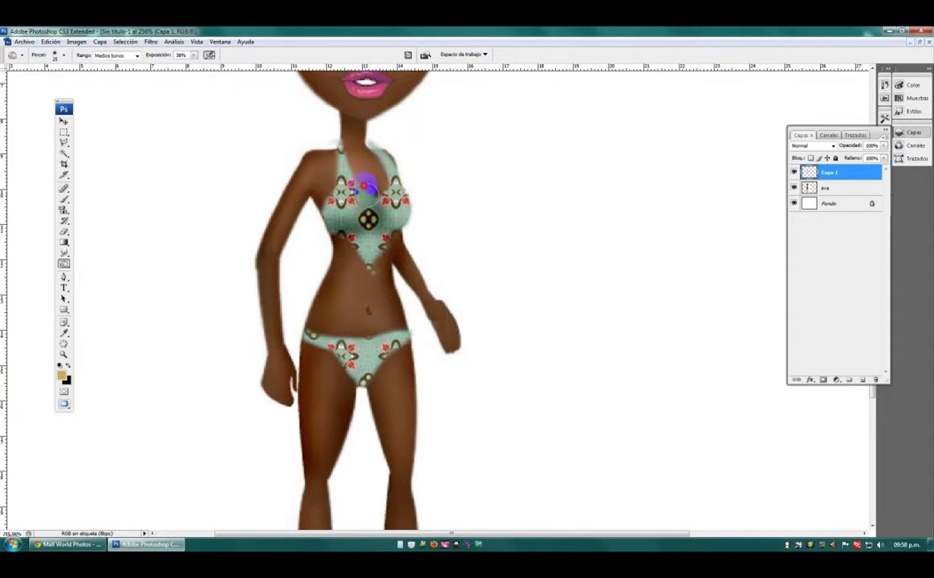
left_click_drag(371, 188, 382, 176)
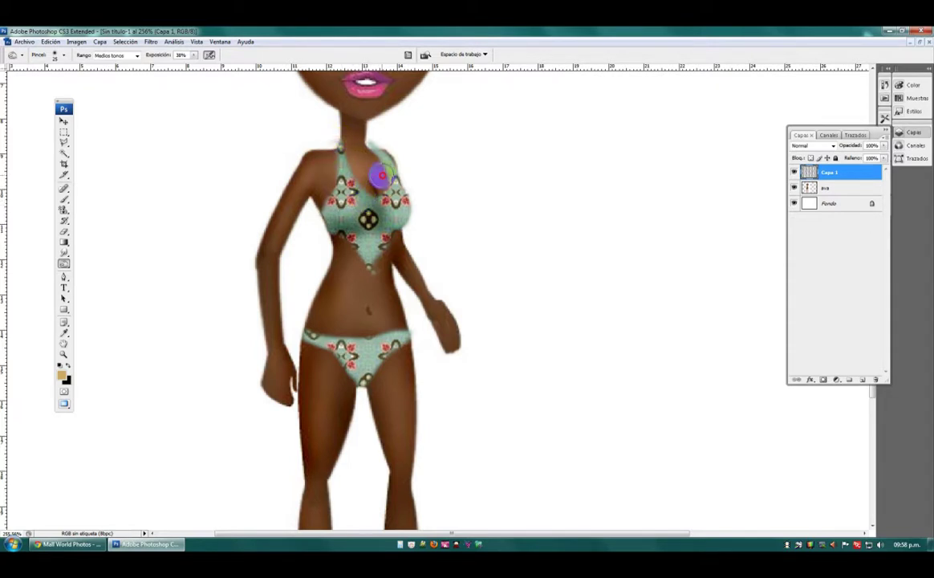
left_click(366, 388)
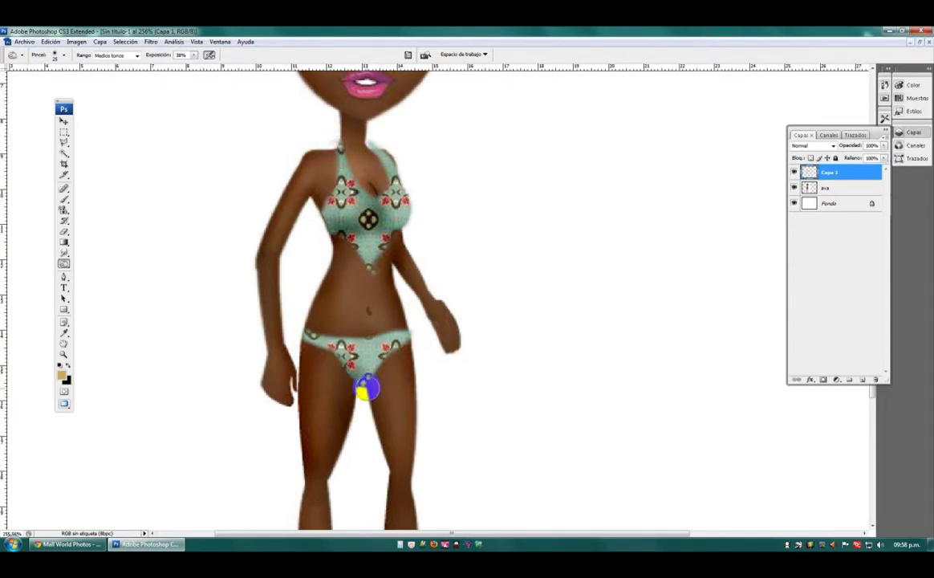
mouse_move(315, 351)
left_mouse_down()
mouse_move(299, 331)
mouse_move(306, 344)
mouse_move(328, 338)
mouse_move(405, 357)
mouse_move(409, 334)
left_mouse_up()
mouse_move(358, 224)
left_mouse_down()
mouse_move(372, 185)
mouse_move(350, 236)
mouse_move(367, 221)
mouse_move(406, 233)
left_mouse_up()
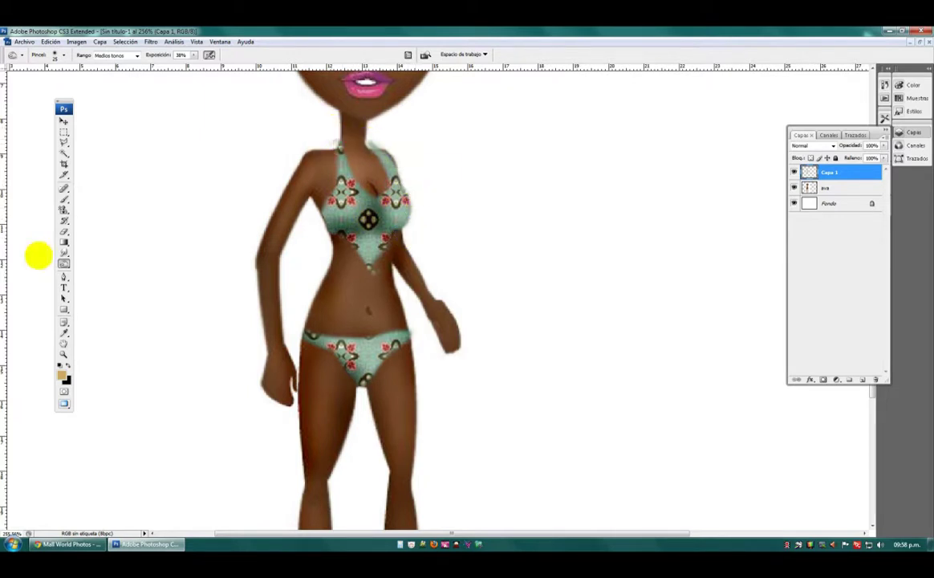
Step: Smudge the bikini's straps and waistband into a cleaner shape, enlarging the Smudge brush to 19 px for the waistband
left_click(64, 252)
mouse_move(355, 163)
left_mouse_down()
mouse_move(363, 158)
mouse_move(381, 154)
mouse_move(365, 141)
mouse_move(366, 157)
mouse_move(362, 140)
mouse_move(388, 141)
mouse_move(371, 144)
mouse_move(406, 160)
mouse_move(406, 176)
mouse_move(391, 149)
mouse_move(403, 174)
mouse_move(368, 142)
mouse_move(340, 178)
mouse_move(338, 145)
mouse_move(329, 173)
left_mouse_up()
right_click(334, 335)
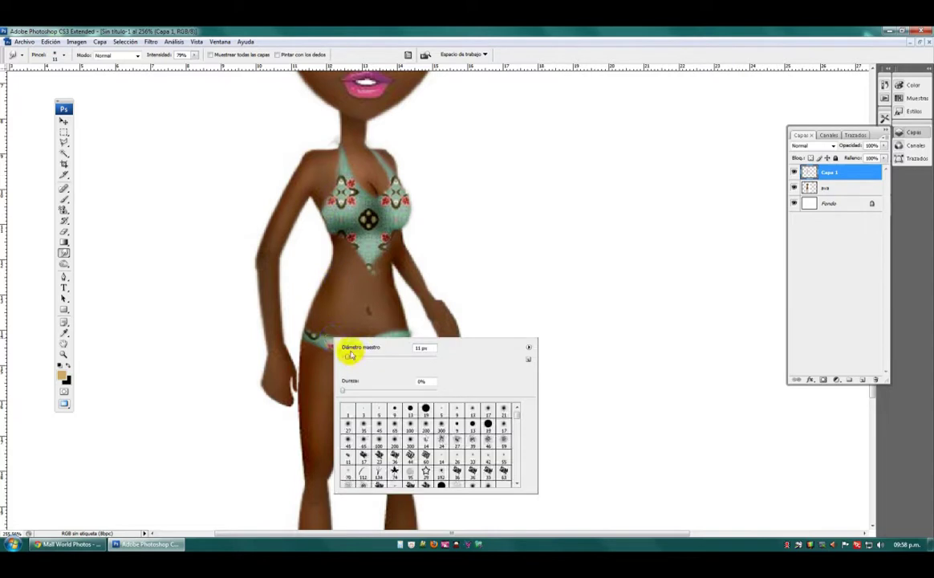
left_click(351, 359)
left_click(340, 325)
mouse_move(340, 324)
left_mouse_down()
mouse_move(390, 319)
mouse_move(327, 322)
mouse_move(381, 325)
left_mouse_up()
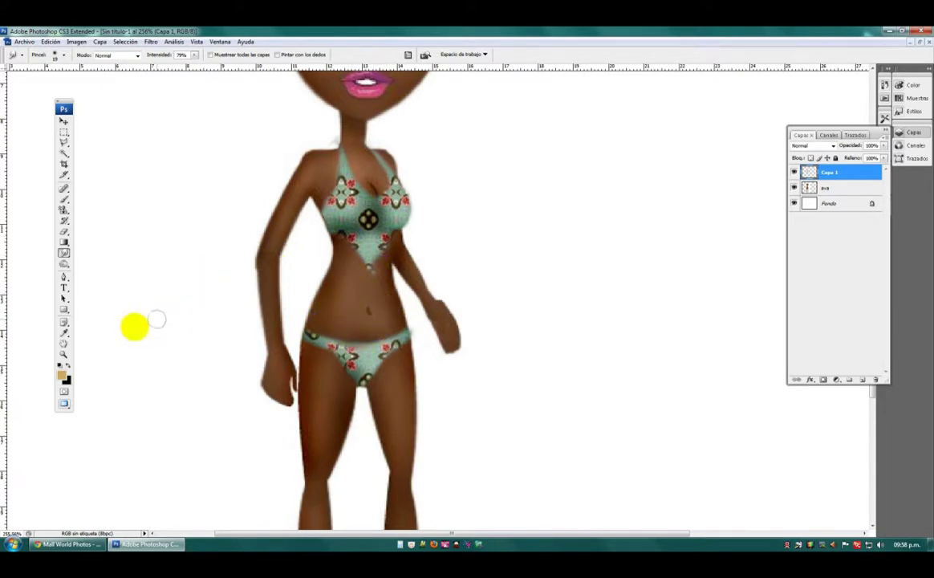
Step: Add red text beside the doll with ":)" on the first line and a "By:" credit with the author's name below
left_click(63, 354)
left_click(409, 350)
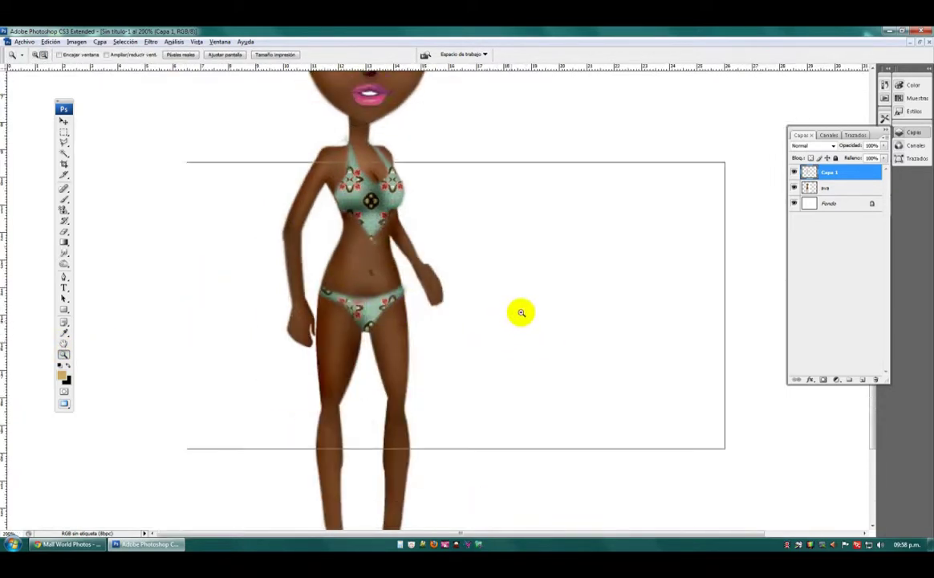
left_click(522, 313, "alt")
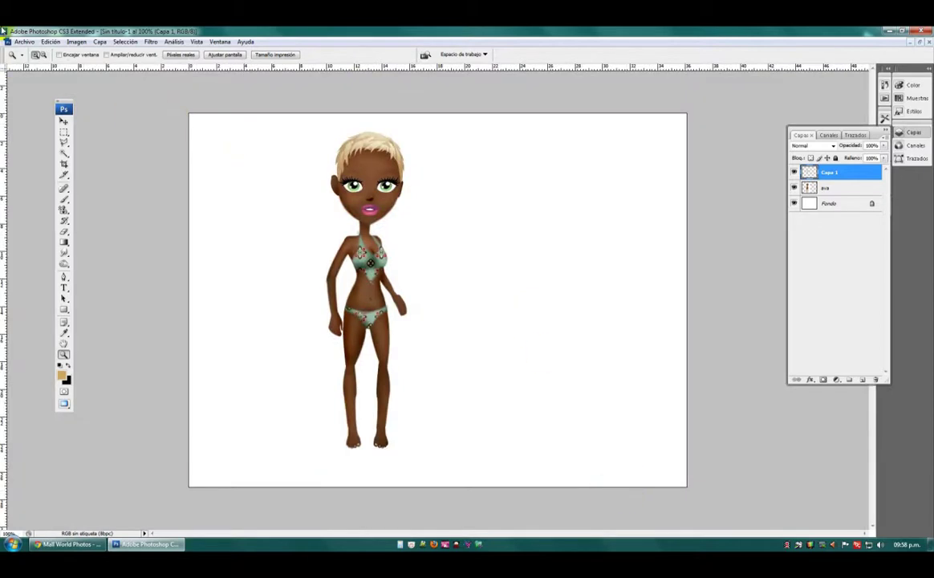
left_click(64, 287)
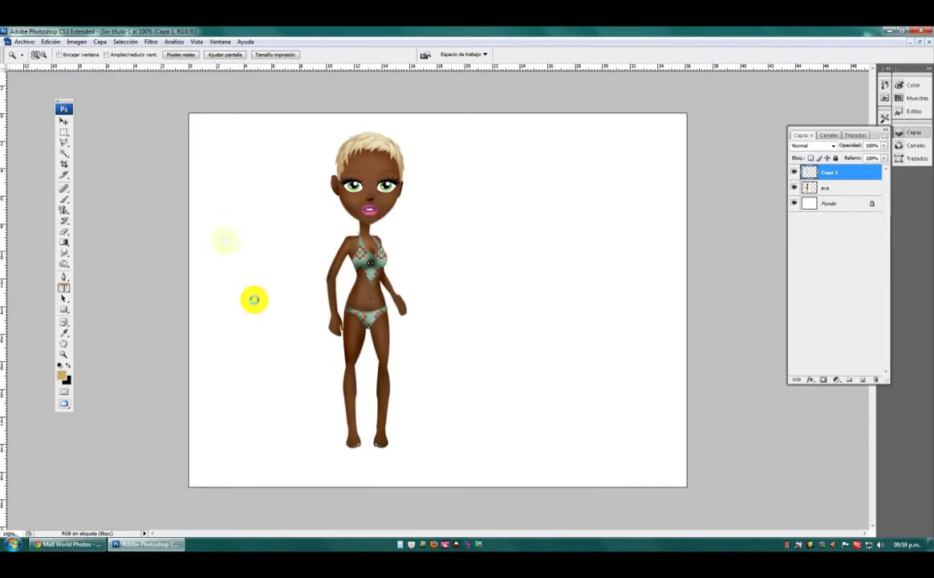
left_click(454, 175)
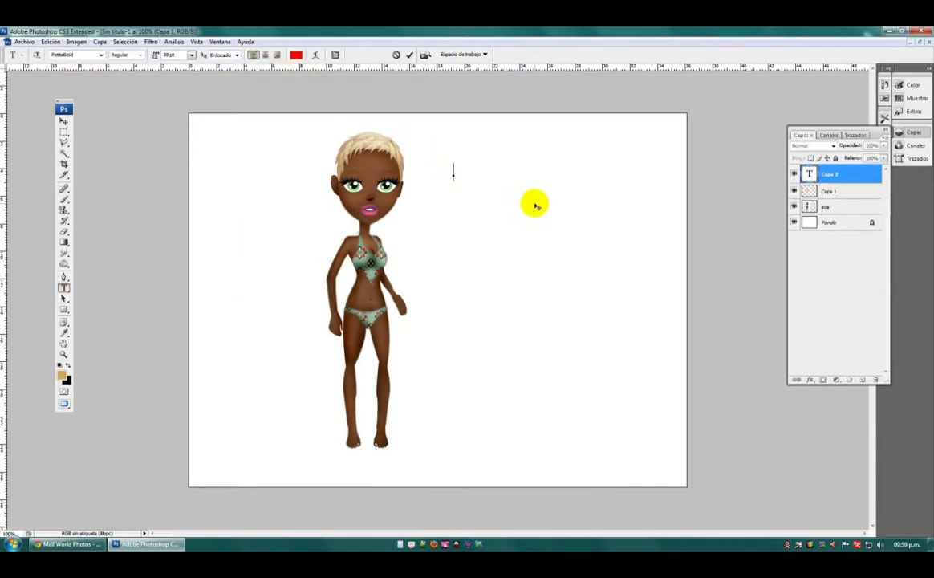
type(":)")
key("Return")
type("By: Mariposa Ch")
key("BackSpace")
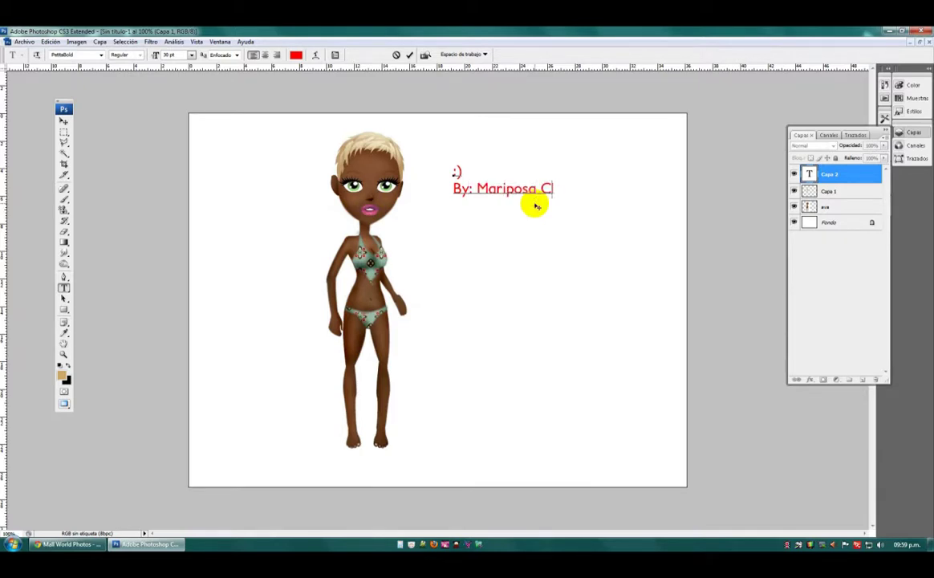
type("inthia Soboreo")
key("Return")
Step: Add the author's nickname in parentheses and the closing line "Thanks for watching! <3" to the text
type("(Petite Mort)")
key("Return")
type("Thank")
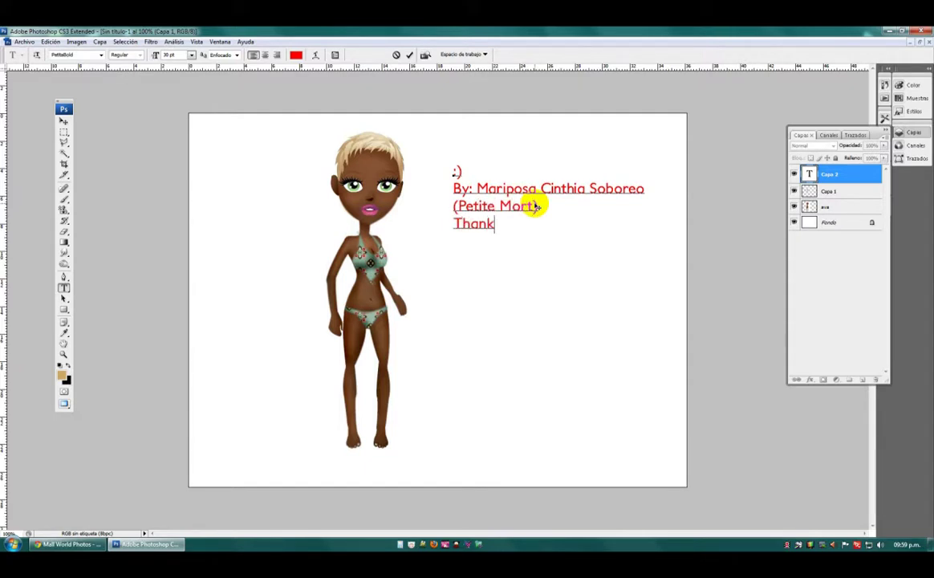
type("s for watc")
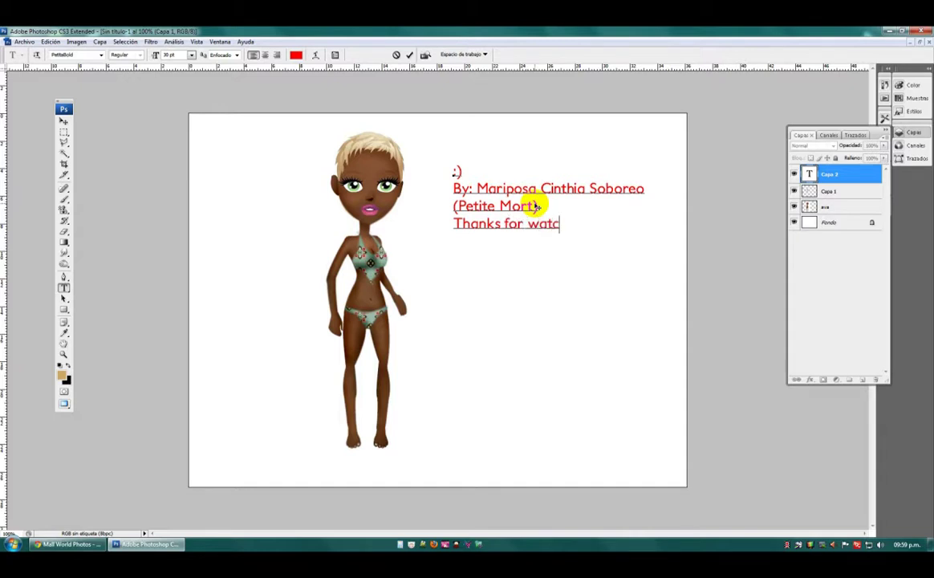
type("hing! <3")
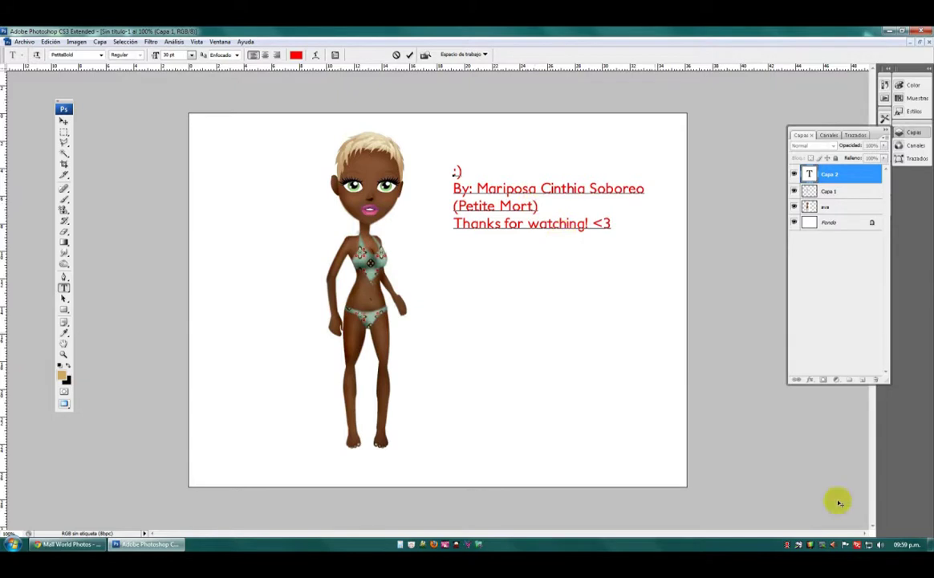
right_click(787, 544)
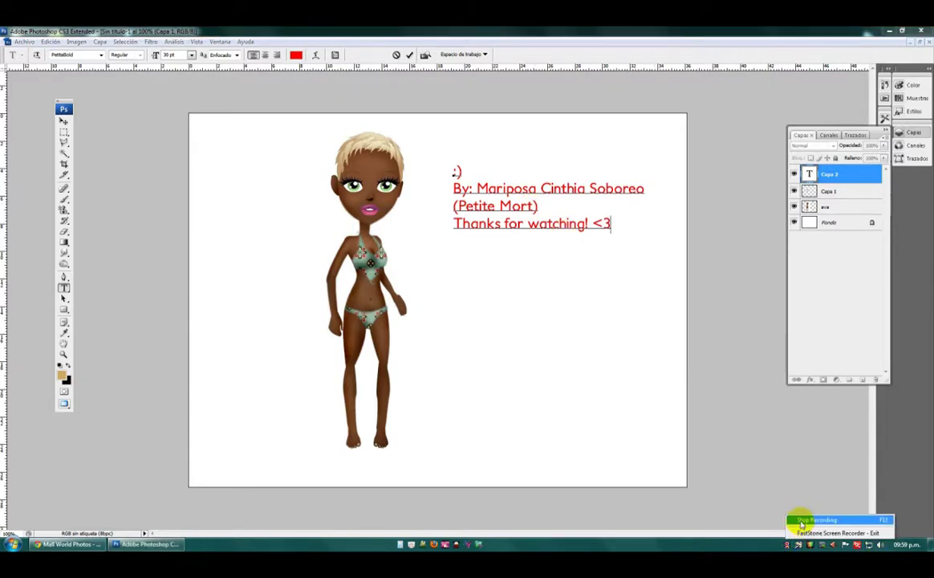
left_click(63, 121)
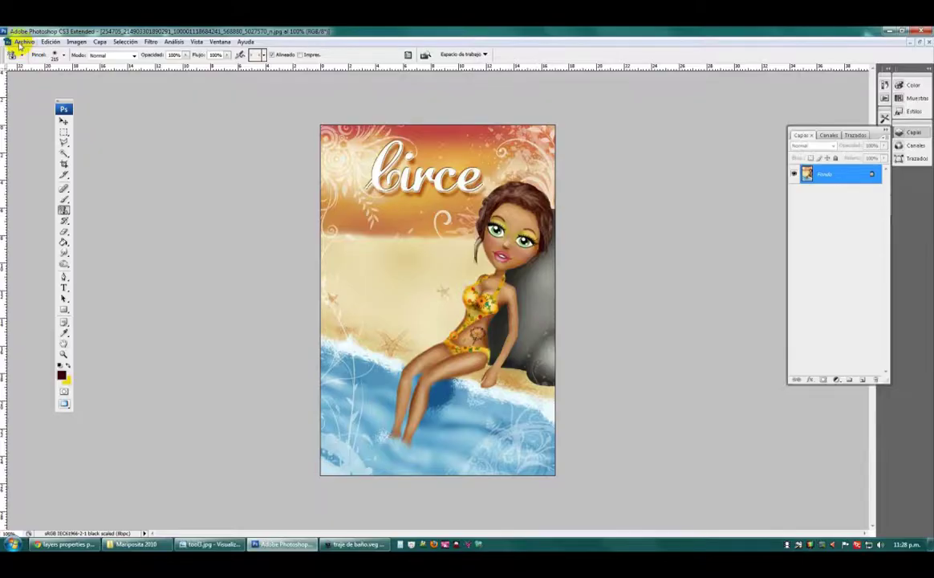
Step: Save the beach doll illustration to the desktop as a JPEG named "model", with the image quality lowered to Baja
left_click(21, 41)
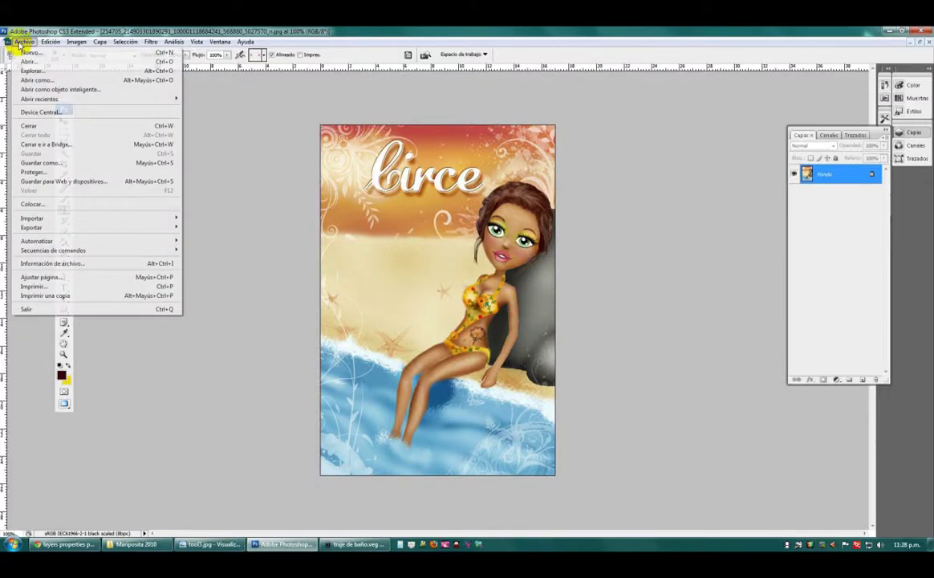
left_click(42, 162)
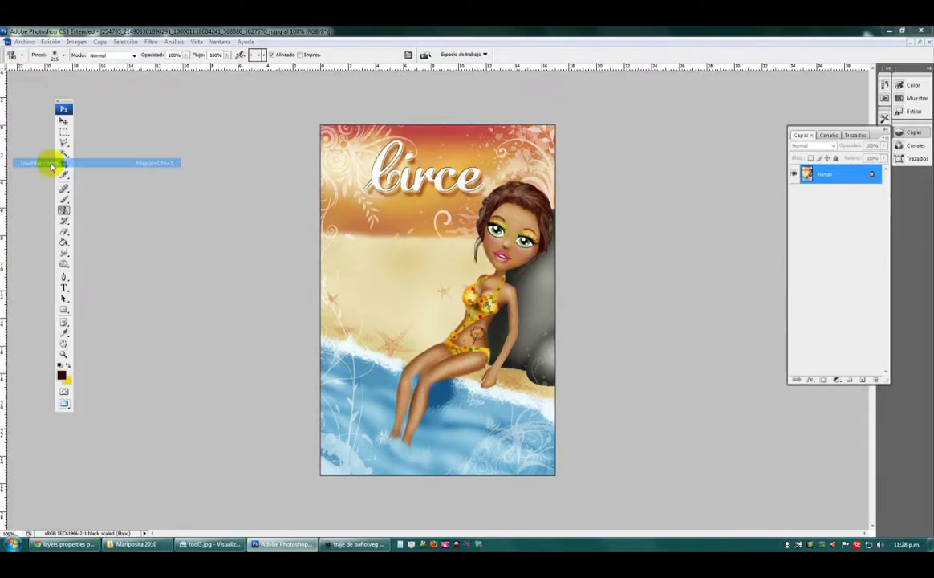
type("model")
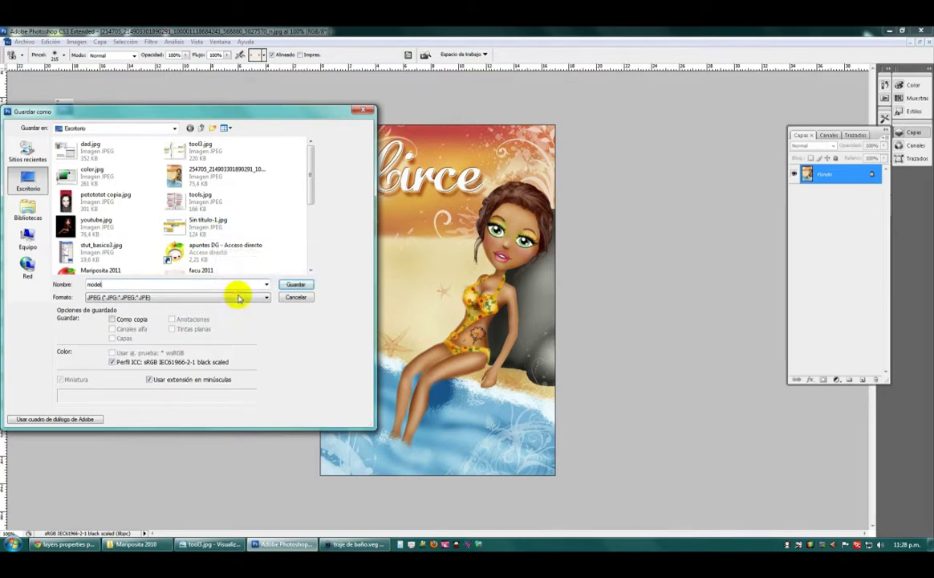
left_click(240, 297)
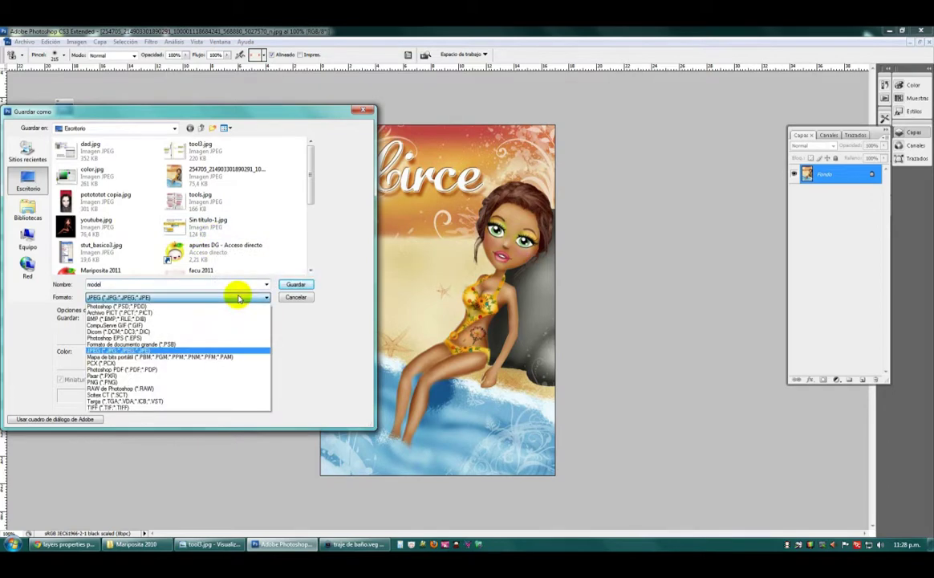
left_click(95, 351)
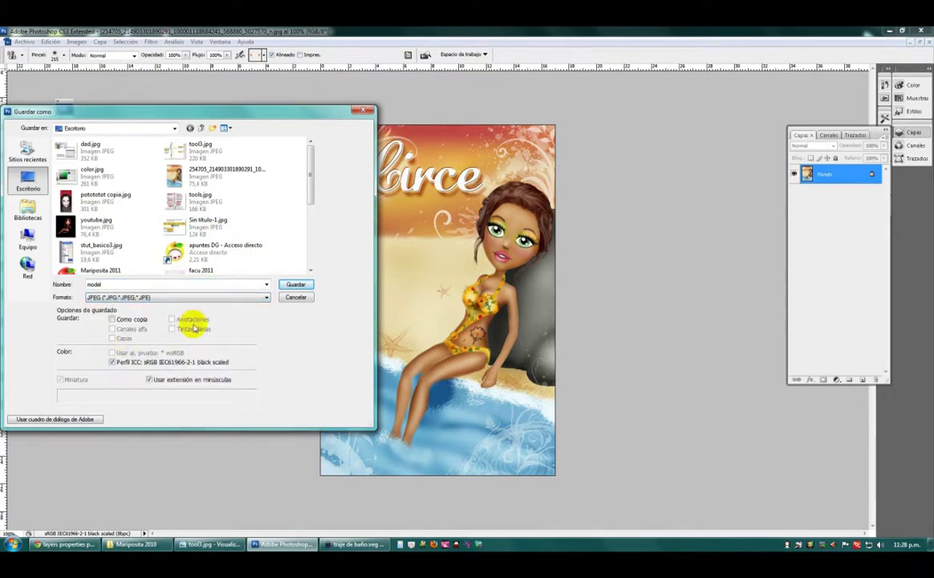
left_click(295, 285)
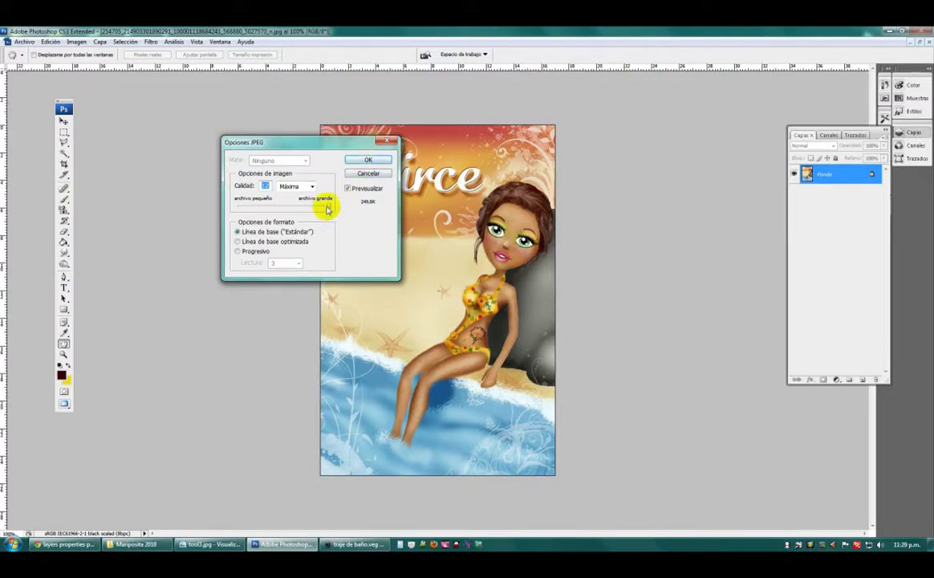
left_click_drag(329, 205, 231, 207)
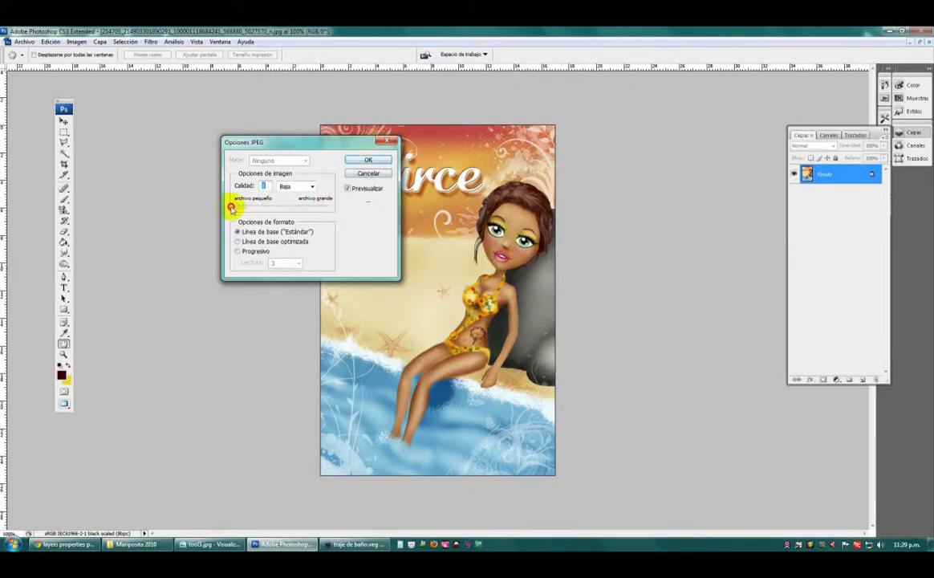
left_click(369, 159)
key("s")
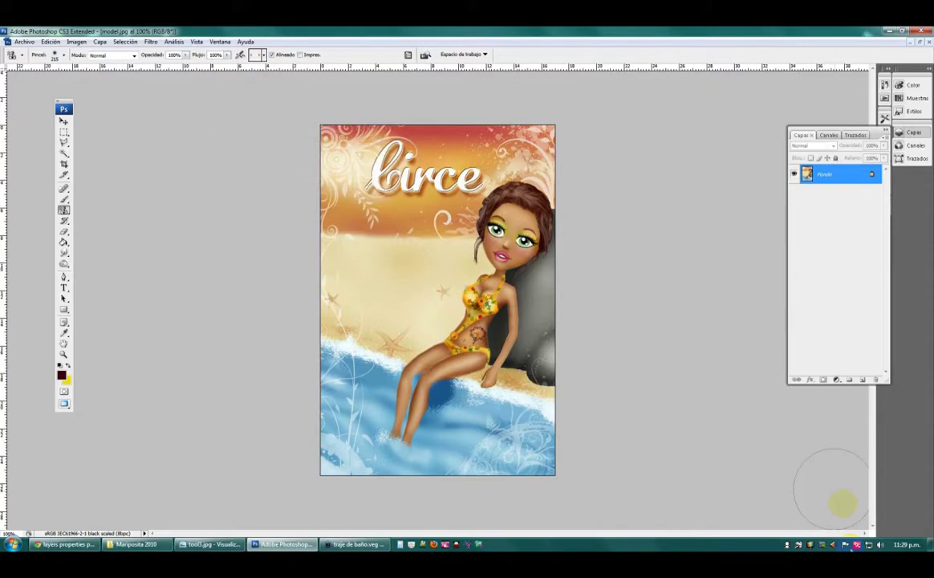
right_click(786, 544)
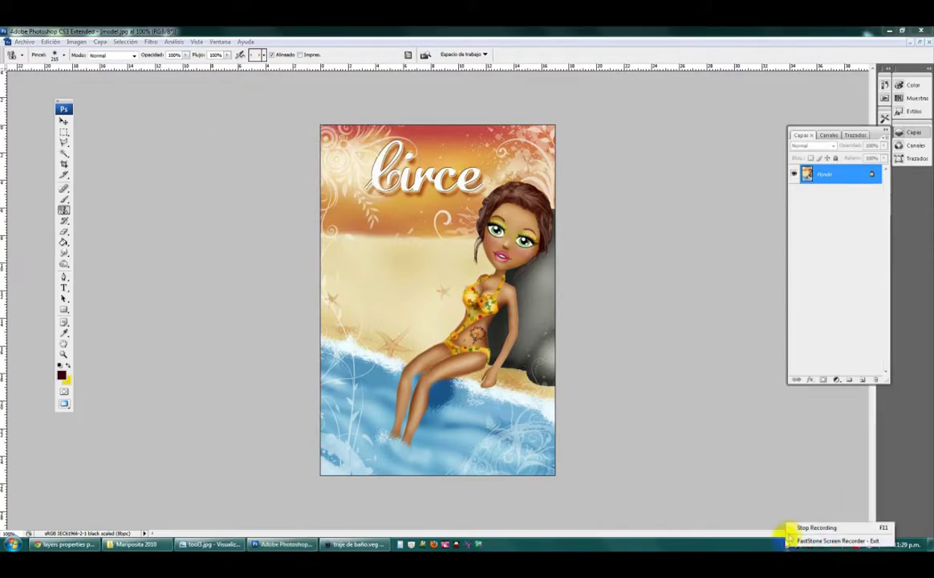